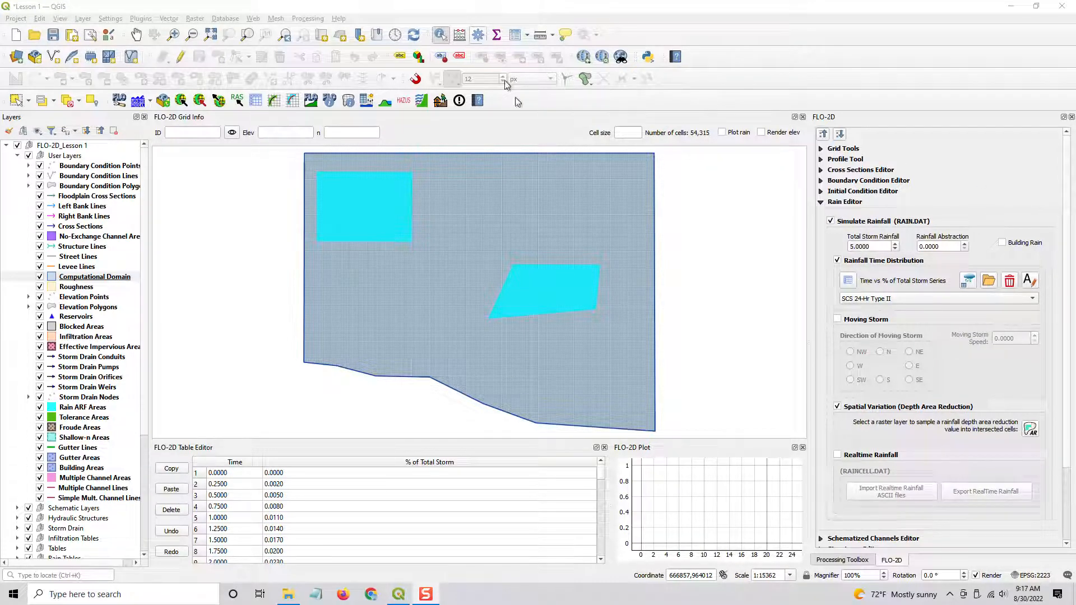
# - Show the Processing Toolbox and clear its existing search filter
pyautogui.click(843, 560)
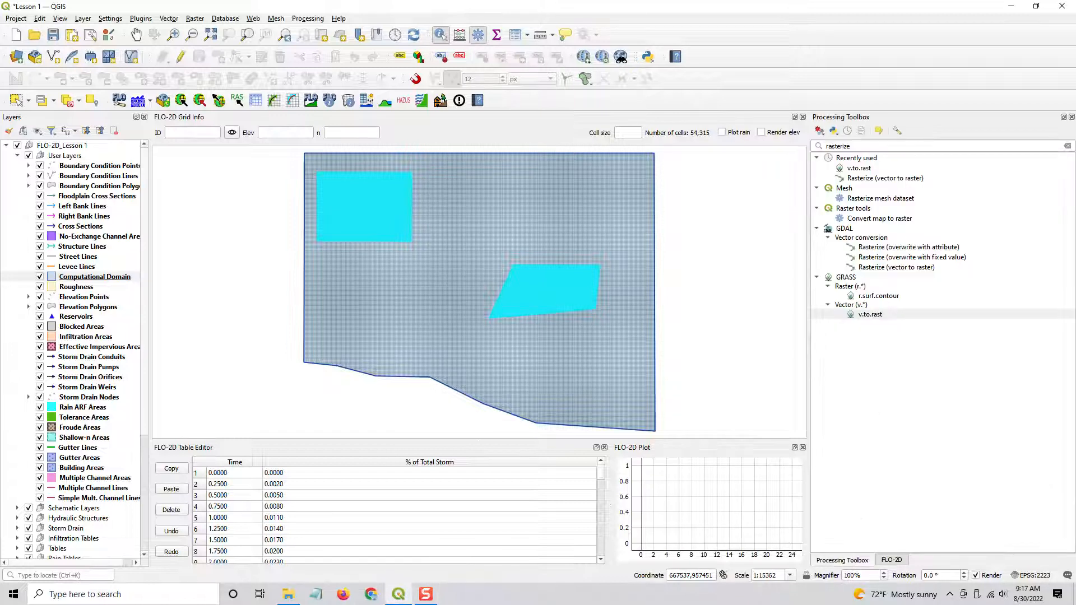
pyautogui.click(839, 147)
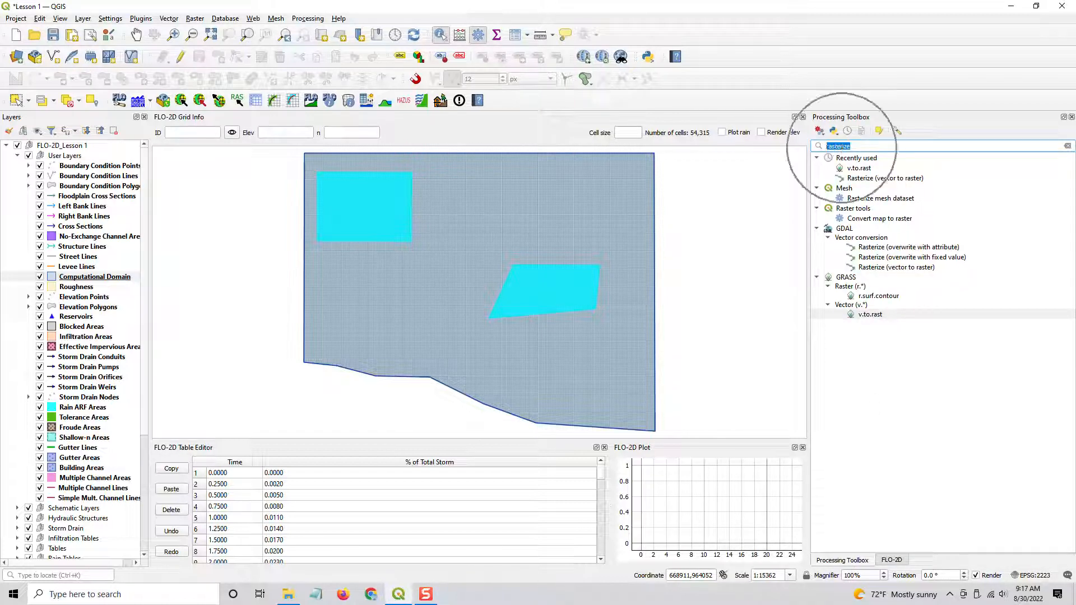
pyautogui.doubleClick(871, 315)
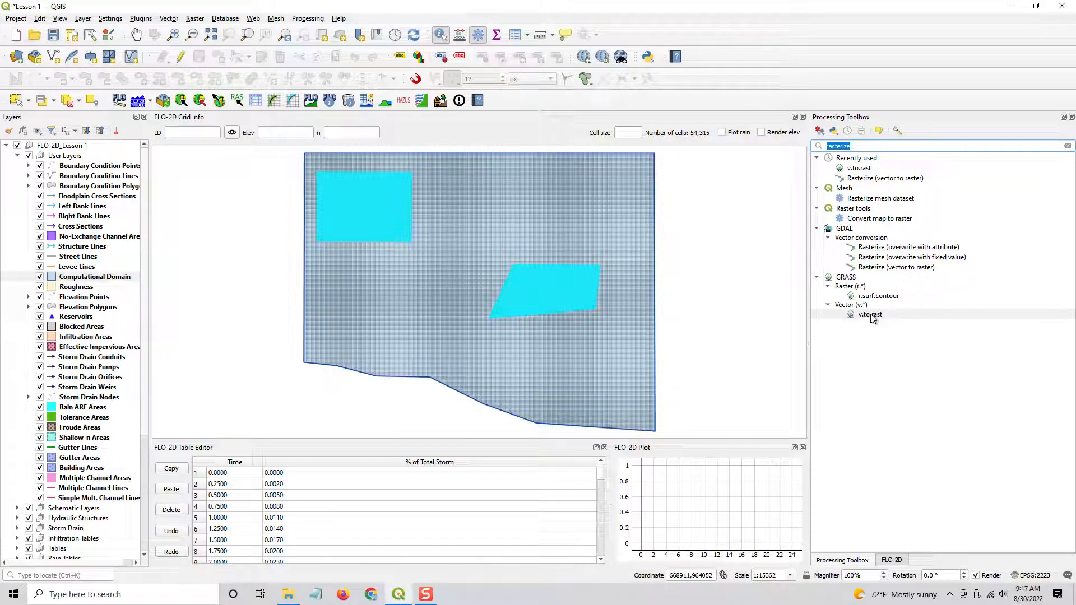
pyautogui.doubleClick(888, 272)
pyautogui.press('BackSpace')
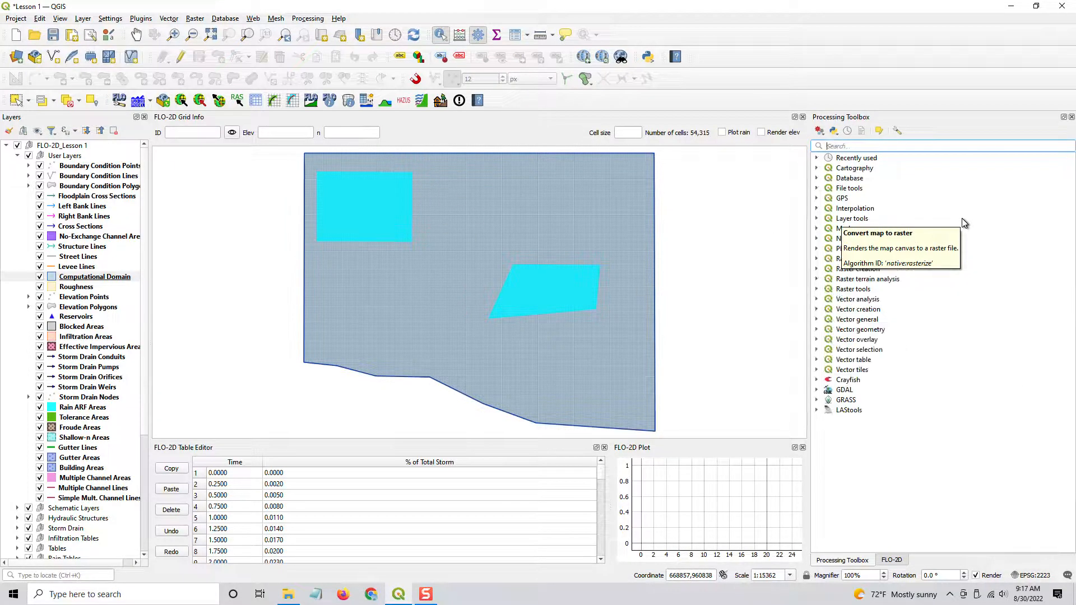
# - Switch the Computational Domain and Rain ARF Areas layers off and on again to check what each covers on the map
pyautogui.click(64, 411)
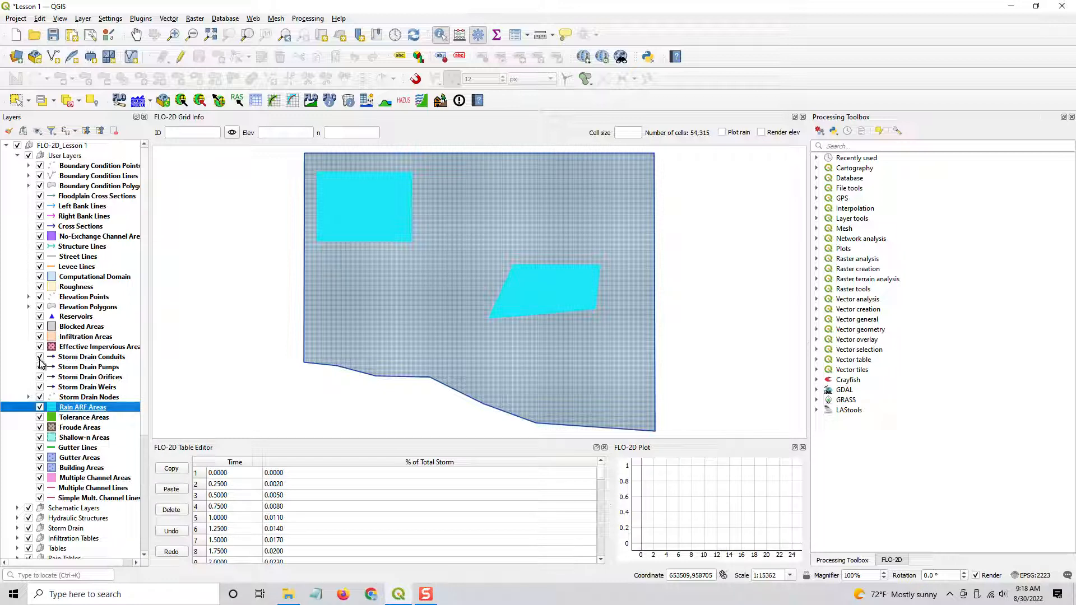
pyautogui.click(66, 278)
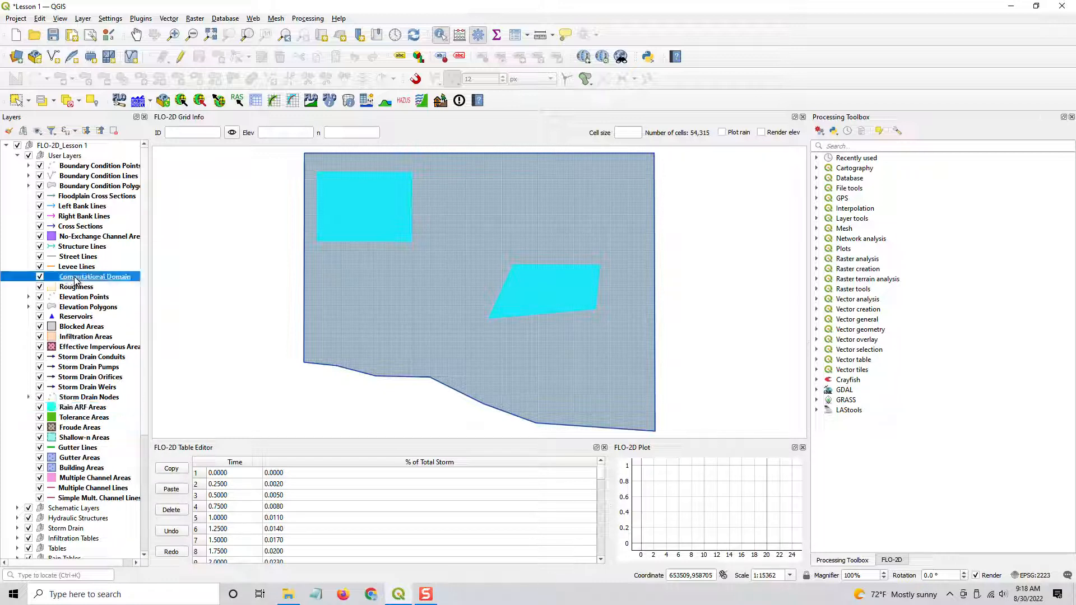
pyautogui.click(39, 277)
pyautogui.click(39, 277)
pyautogui.click(39, 407)
pyautogui.click(39, 407)
# - Select the Computational Domain and Rain ARF Areas layers together in the layer tree
pyautogui.press('ctrl')
pyautogui.press('ctrl')
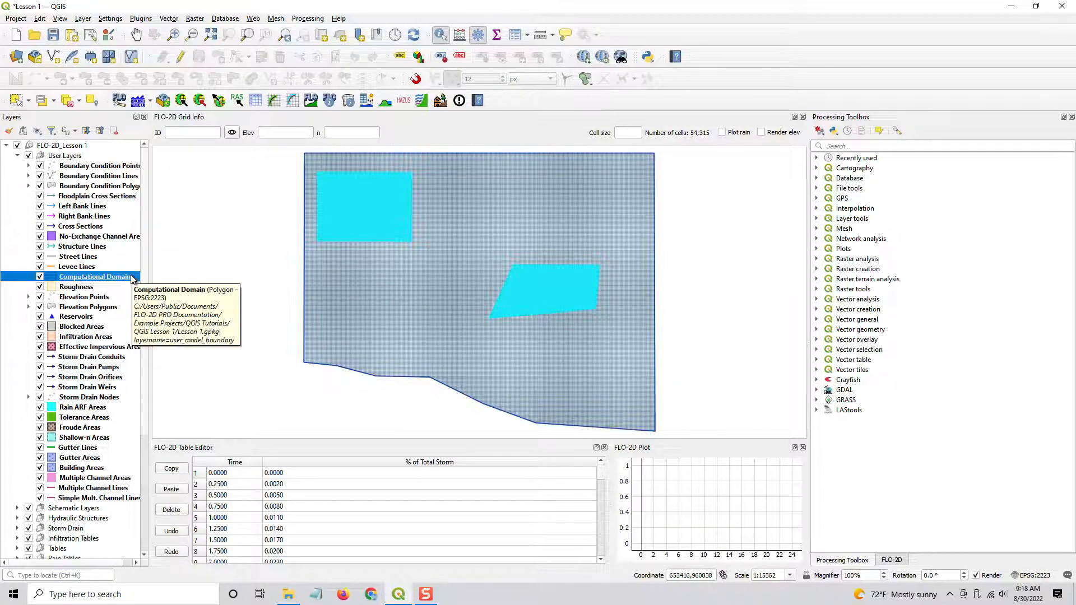
pyautogui.keyDown('ctrl'); pyautogui.click(82, 407); pyautogui.keyUp('ctrl')
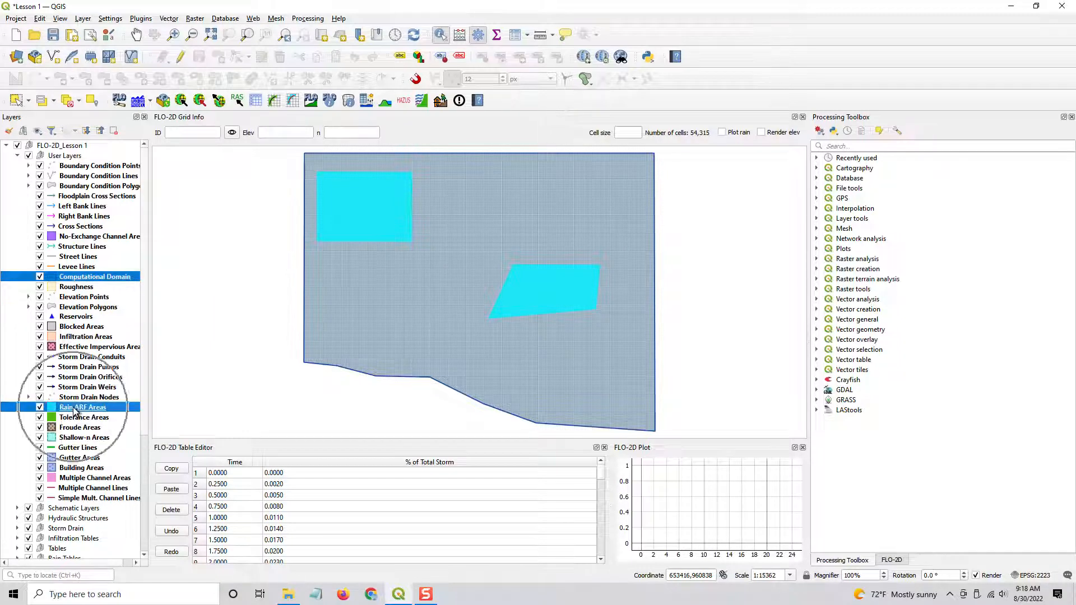
# - Run the Union algorithm with Rain ARF Areas as input and Computational Domain as overlay, output to a temporary layer
pyautogui.click(839, 147)
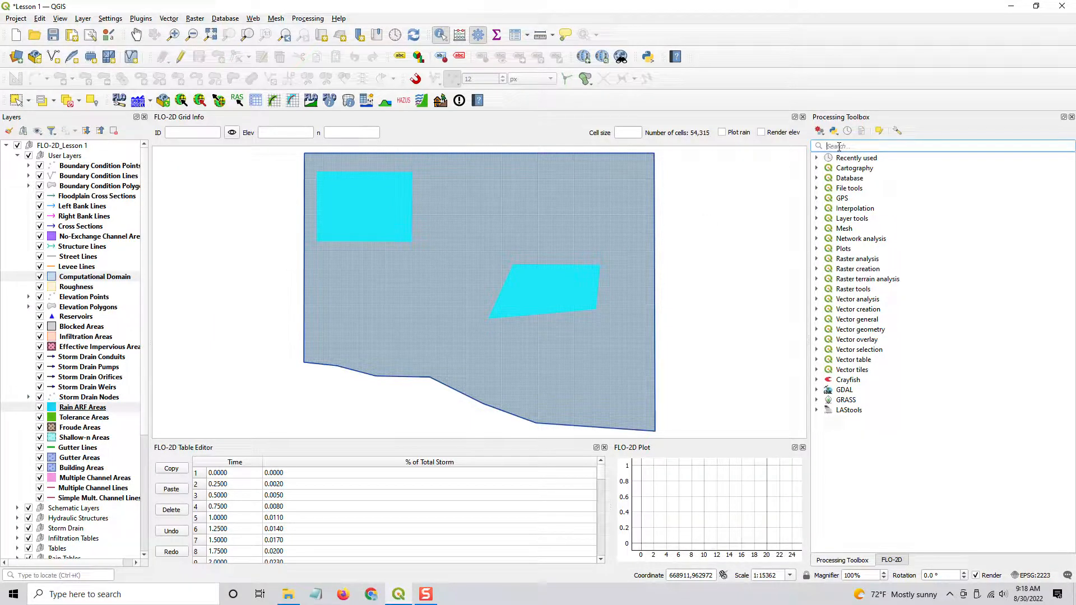
pyautogui.write('Union')
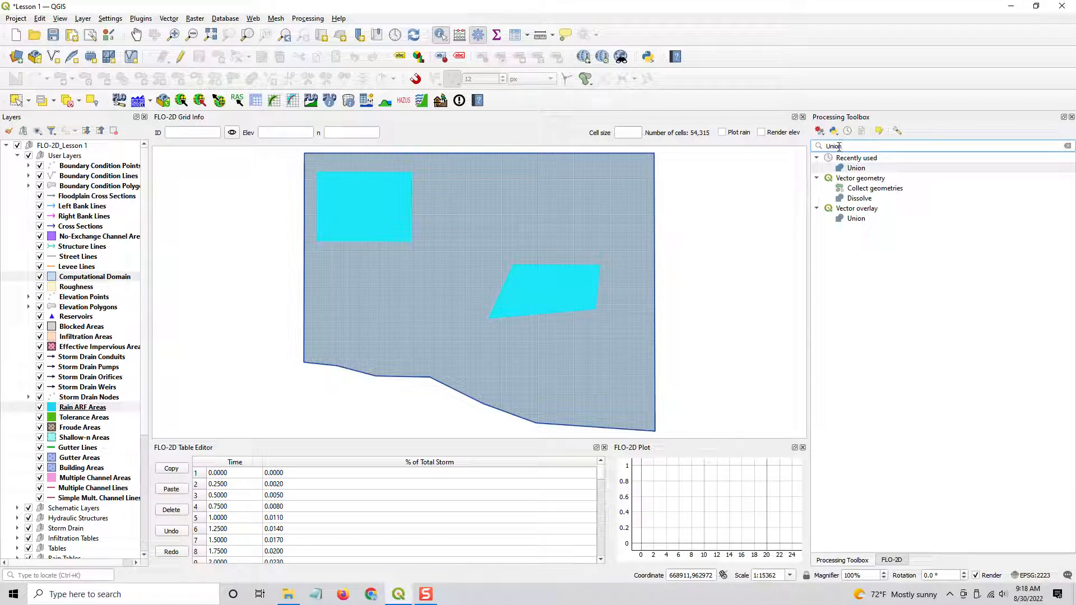
pyautogui.click(855, 168)
pyautogui.doubleClick(851, 169)
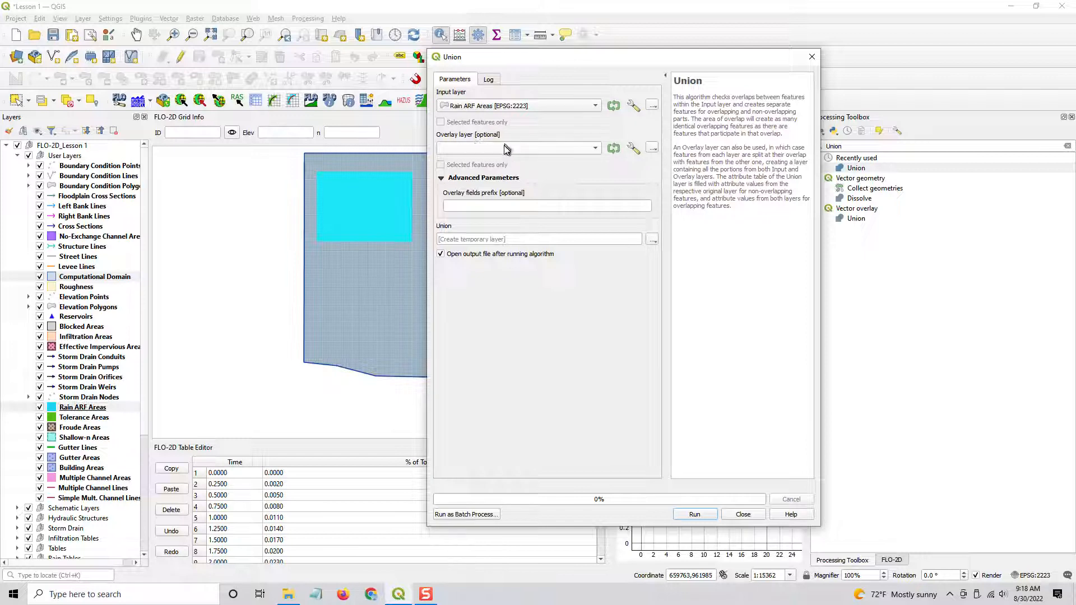
pyautogui.click(574, 148)
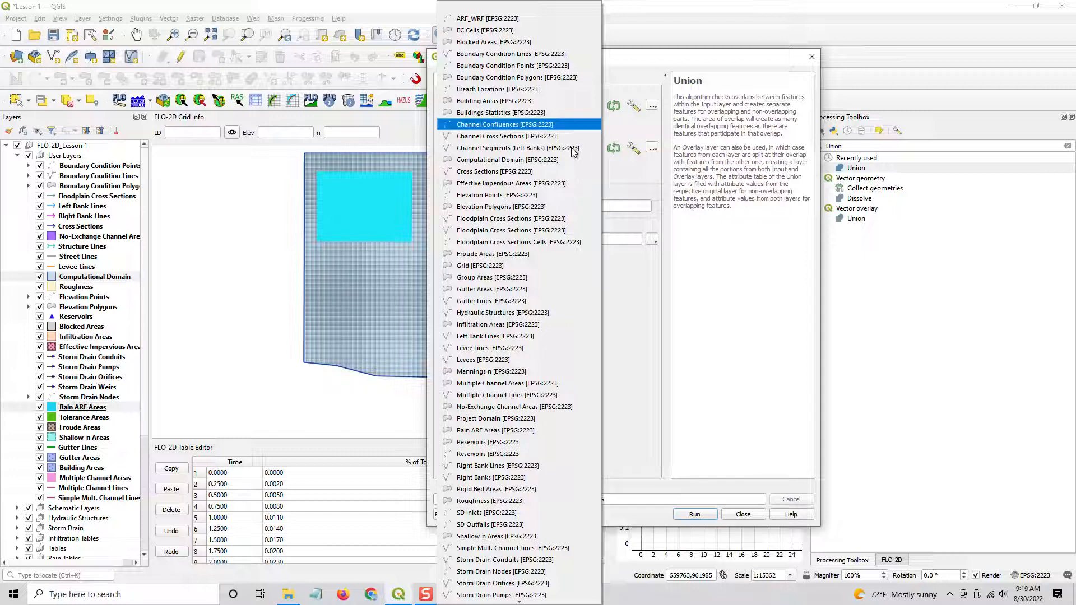
pyautogui.click(508, 160)
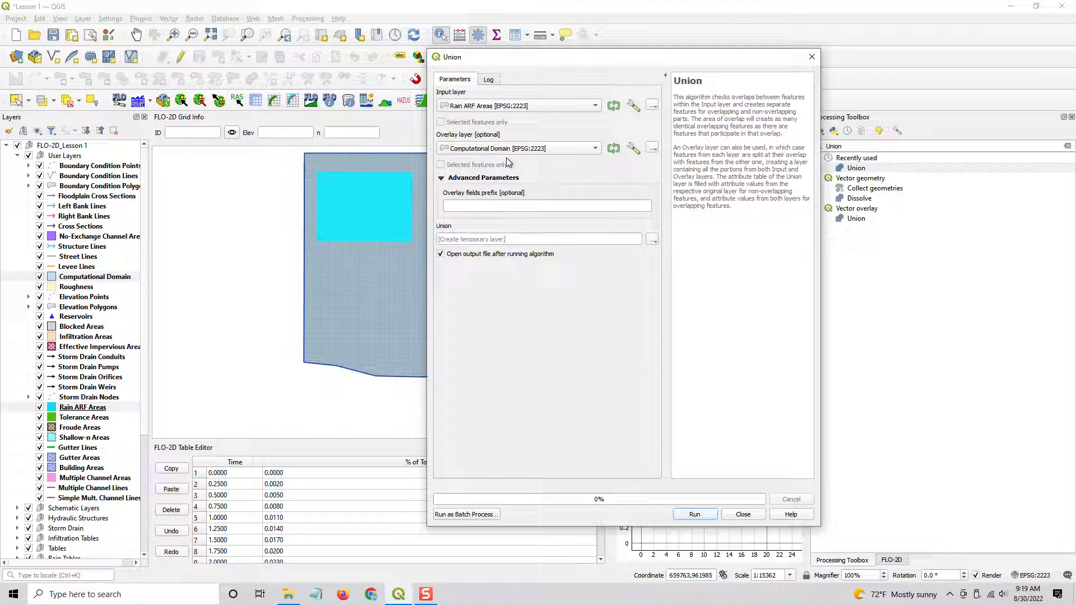
pyautogui.click(707, 514)
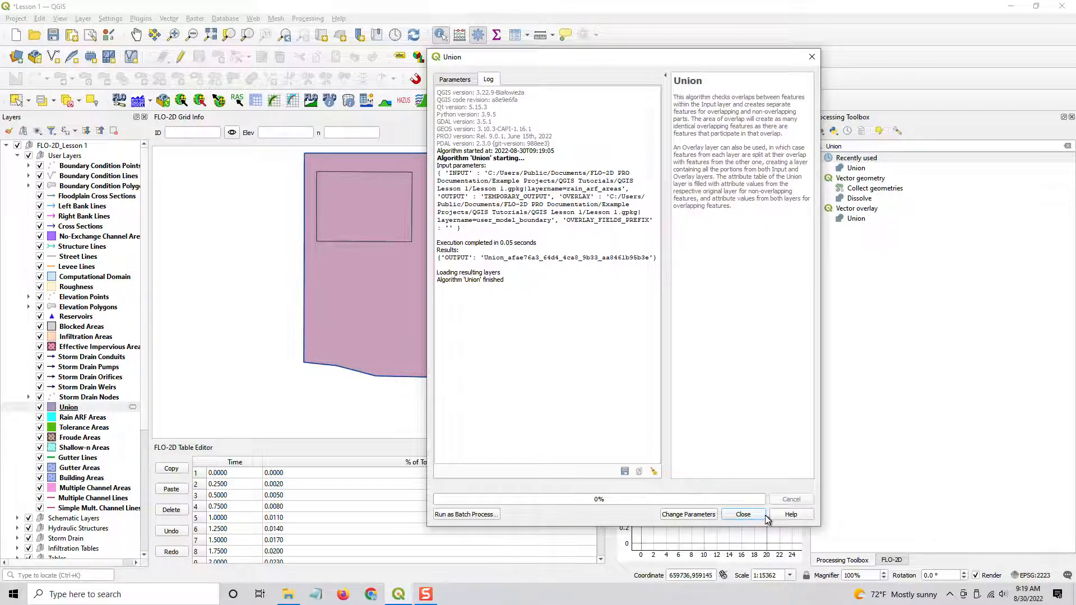
pyautogui.click(743, 514)
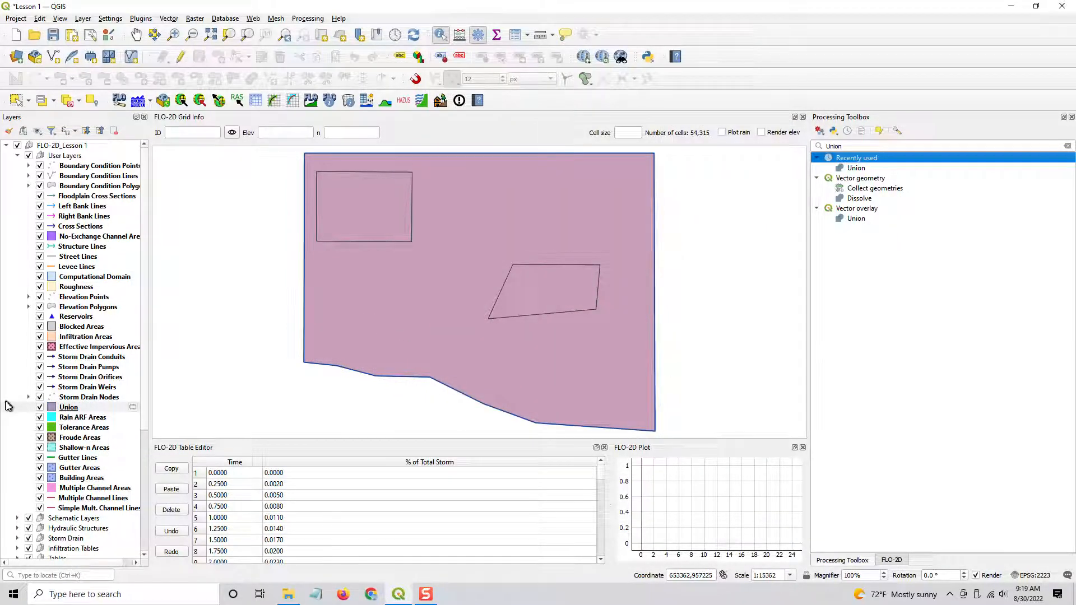
# - Open the Union layer's attribute table for editing and set the third feature's arf value to 1
pyautogui.click(70, 410)
pyautogui.click(133, 408)
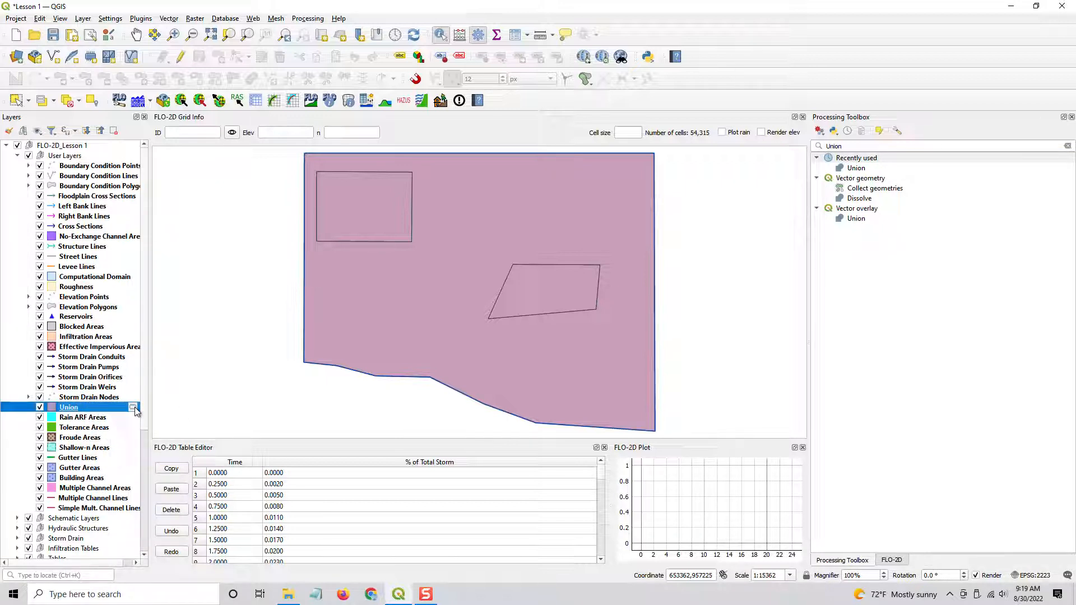
pyautogui.moveTo(133, 410)
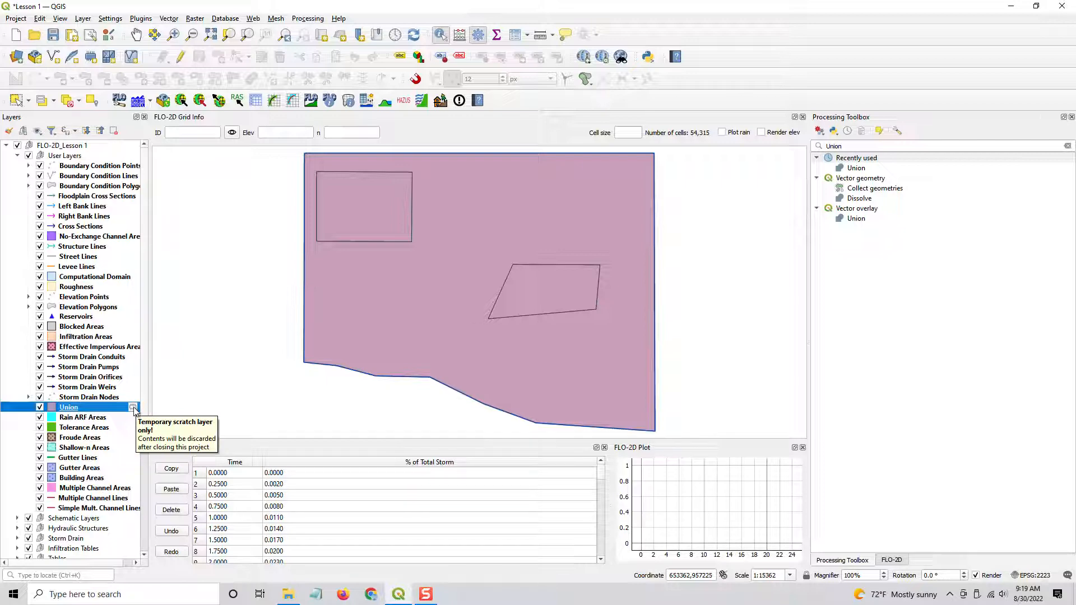
pyautogui.rightClick(67, 407)
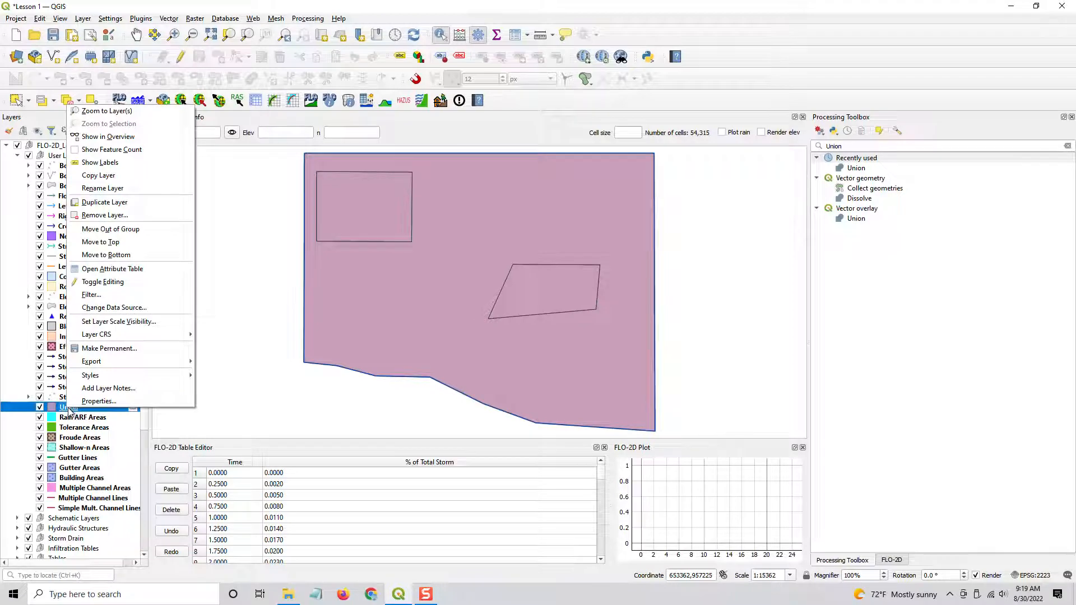
pyautogui.click(109, 269)
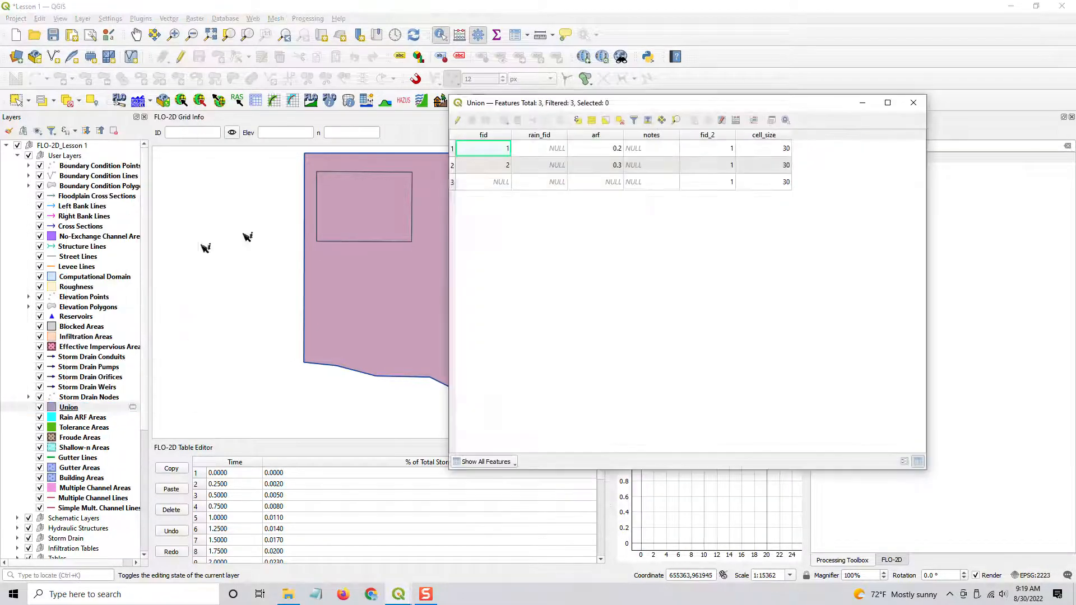
pyautogui.click(457, 120)
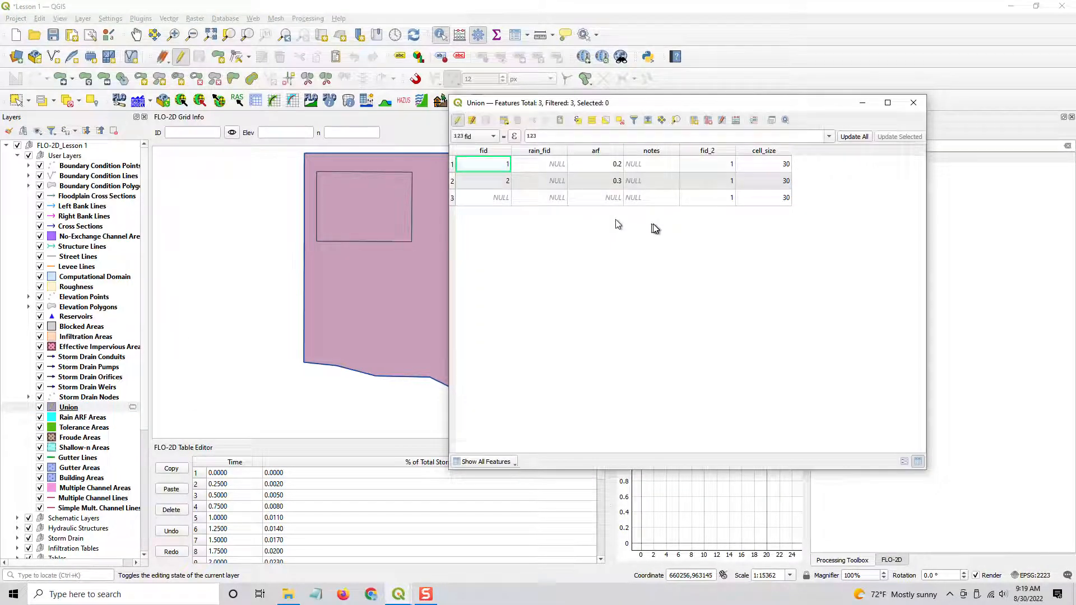
pyautogui.doubleClick(600, 199)
pyautogui.write('1')
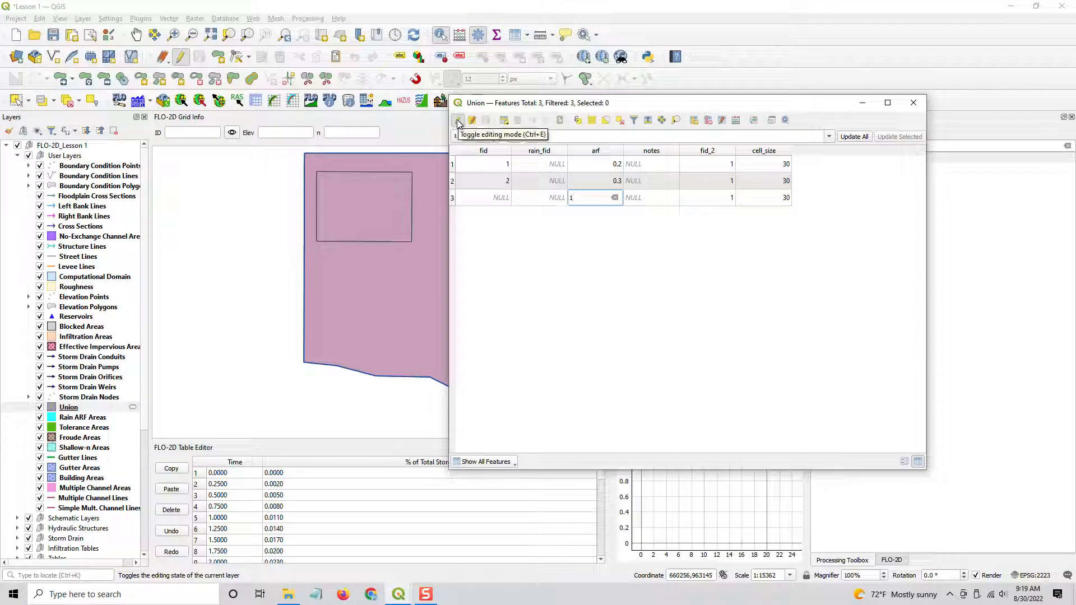
pyautogui.click(639, 197)
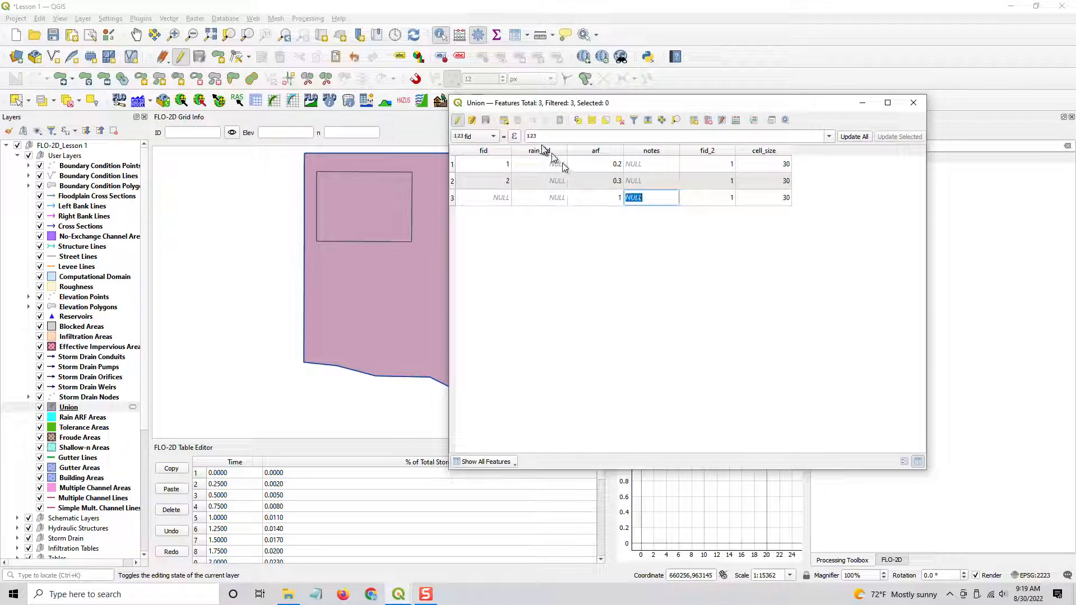
# - Save the edits to the Union layer and turn off its editing mode
pyautogui.click(485, 120)
pyautogui.click(606, 199)
pyautogui.click(650, 197)
pyautogui.click(486, 122)
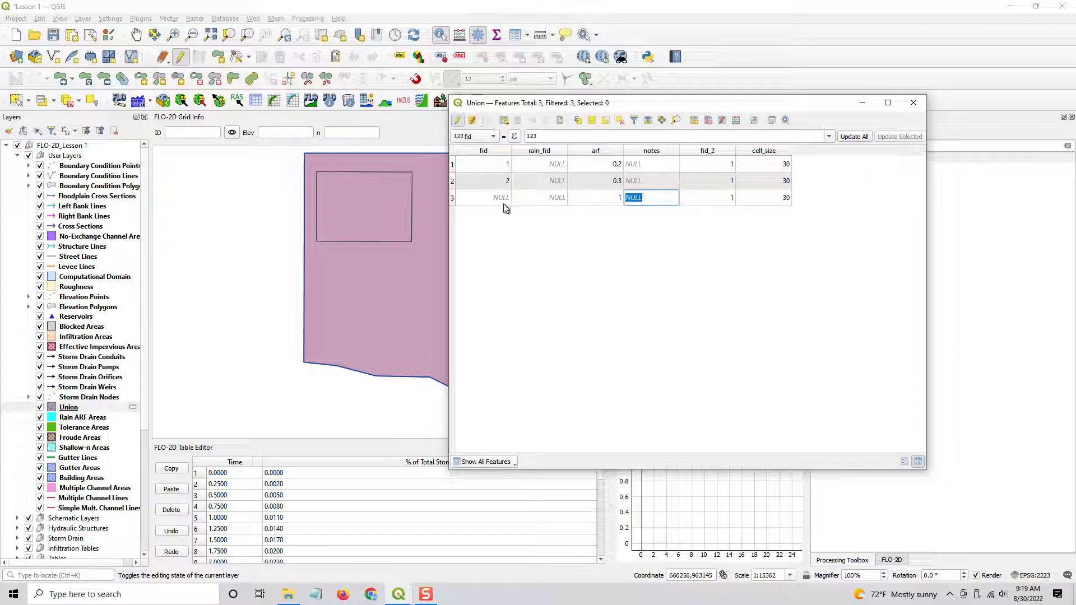
pyautogui.click(461, 123)
# - Select the third, second and first table rows in turn to check which Union polygon each represents, and close the attribute table
pyautogui.moveTo(698, 106); pyautogui.dragTo(847, 69)
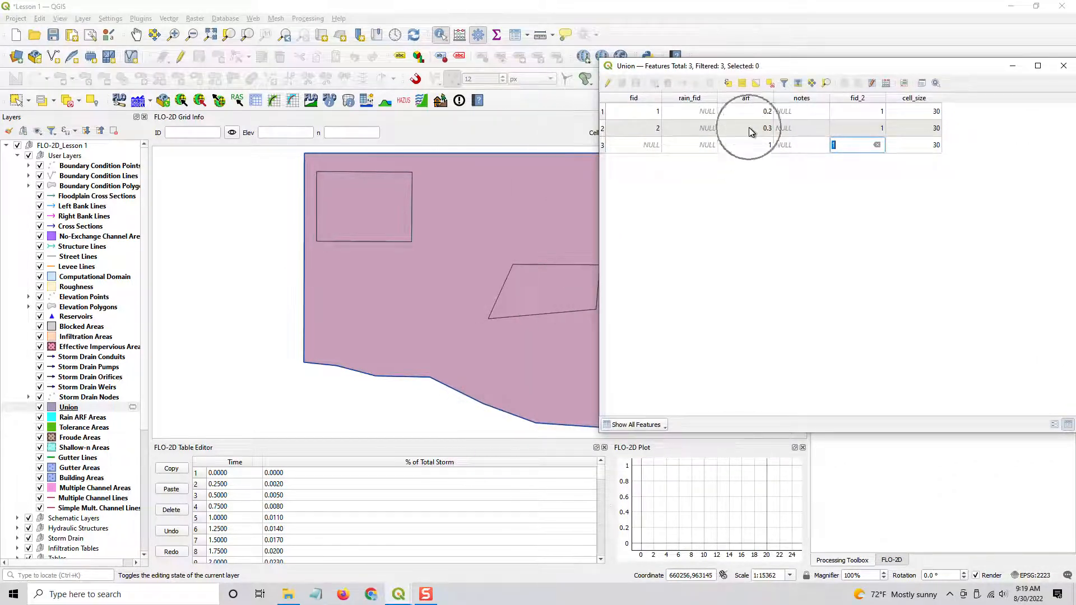
pyautogui.click(603, 146)
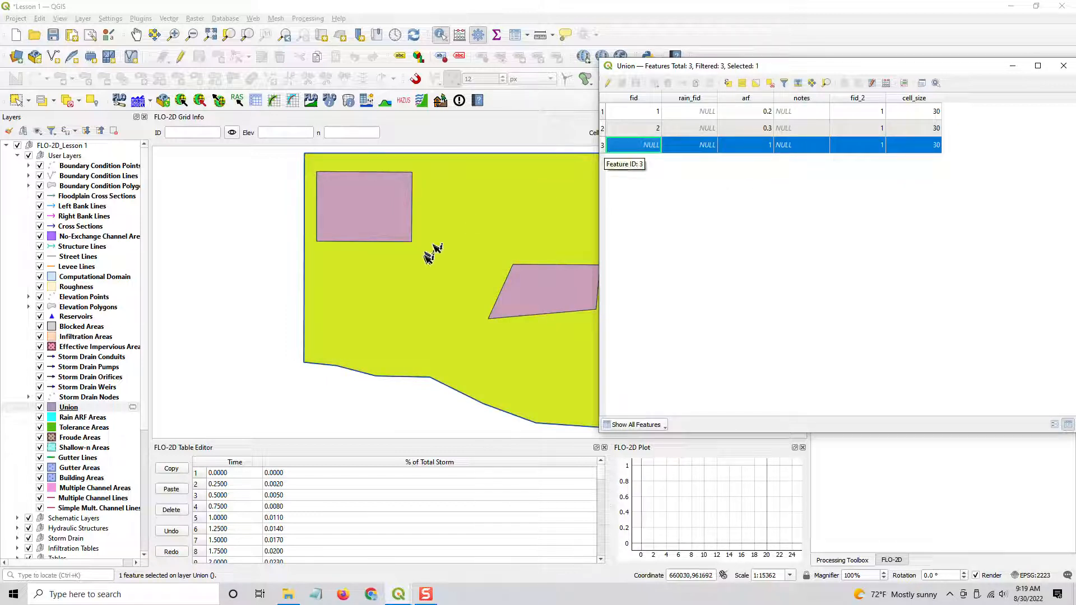
pyautogui.press('ctrl')
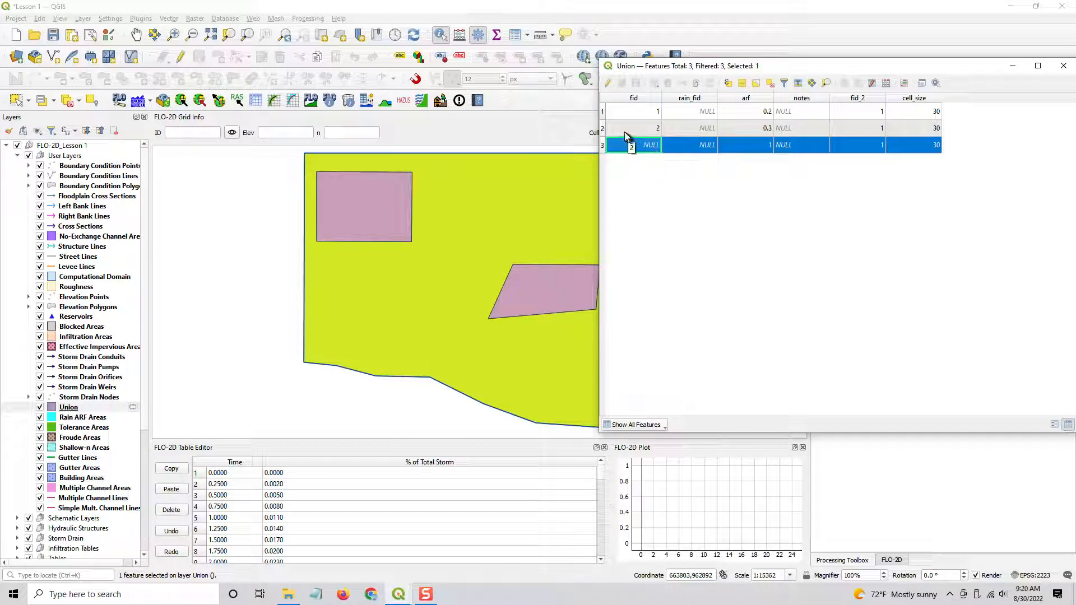
pyautogui.click(603, 130)
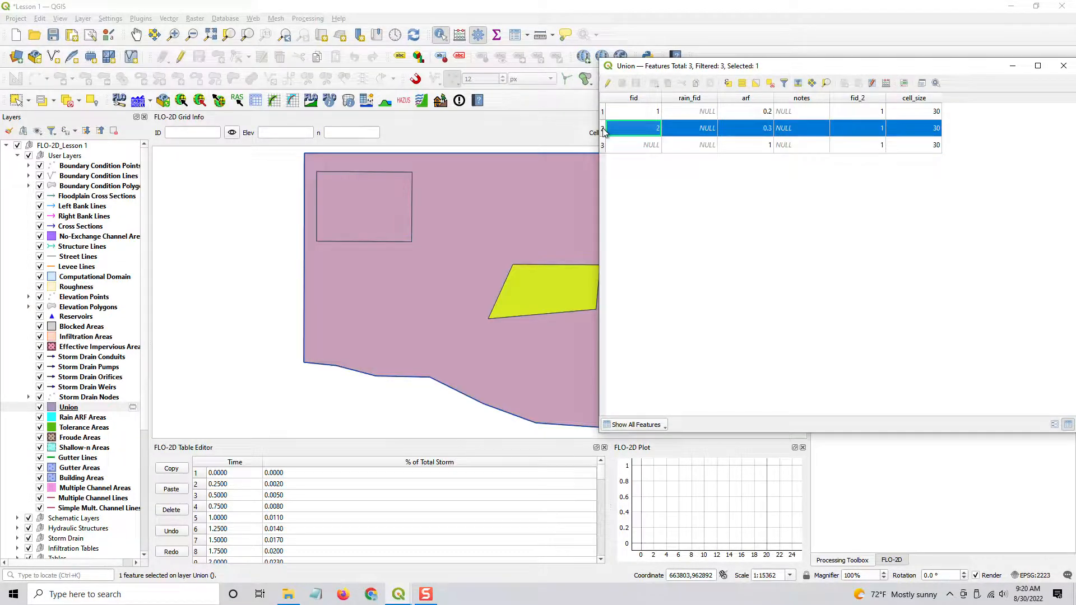
pyautogui.click(557, 289)
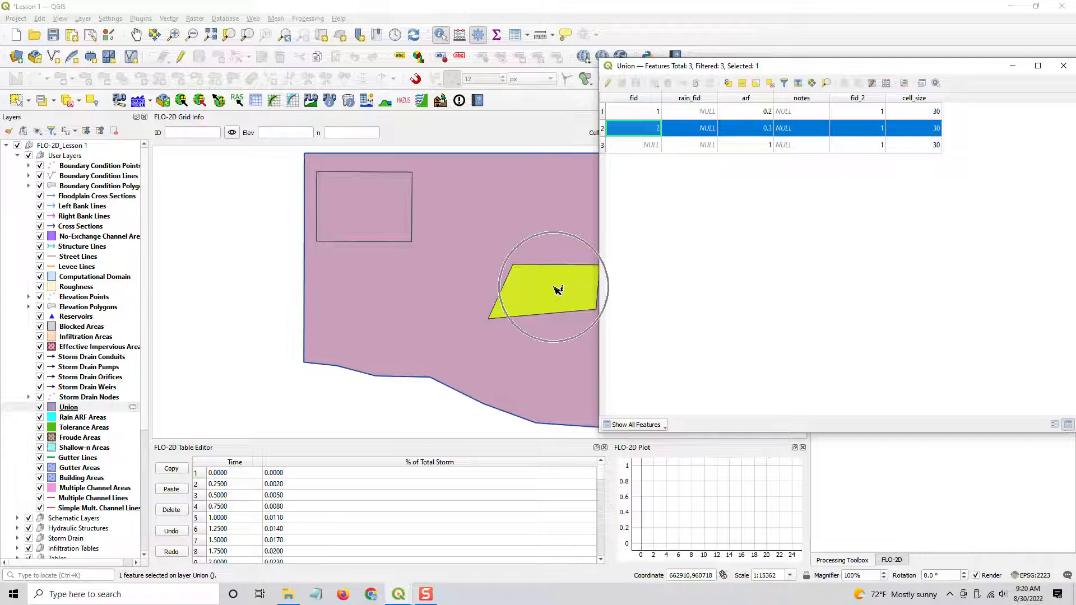
pyautogui.click(604, 114)
pyautogui.moveTo(991, 65); pyautogui.dragTo(841, 64)
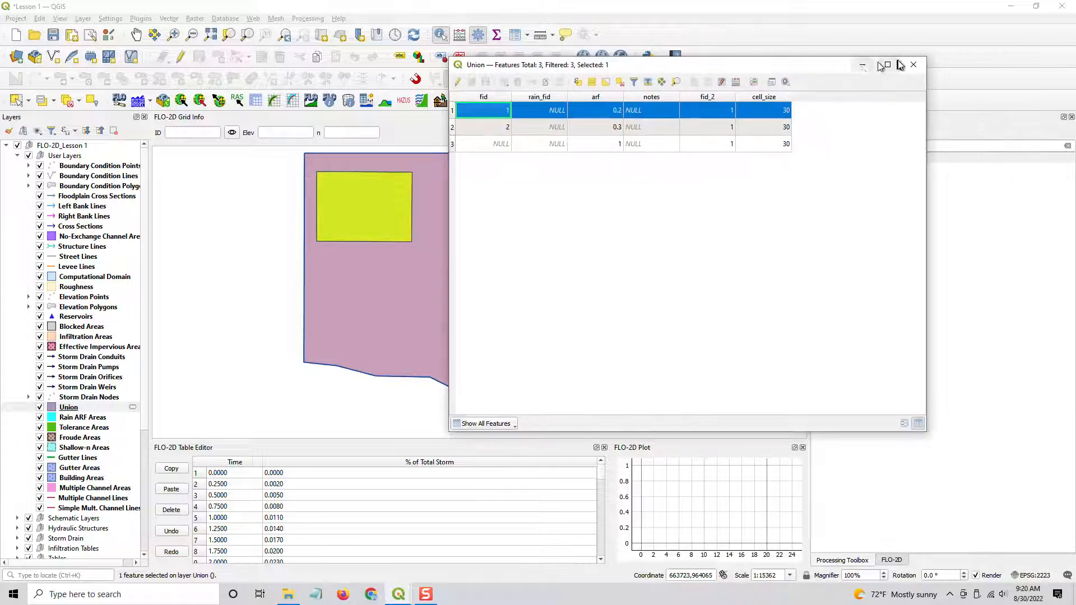
pyautogui.click(913, 64)
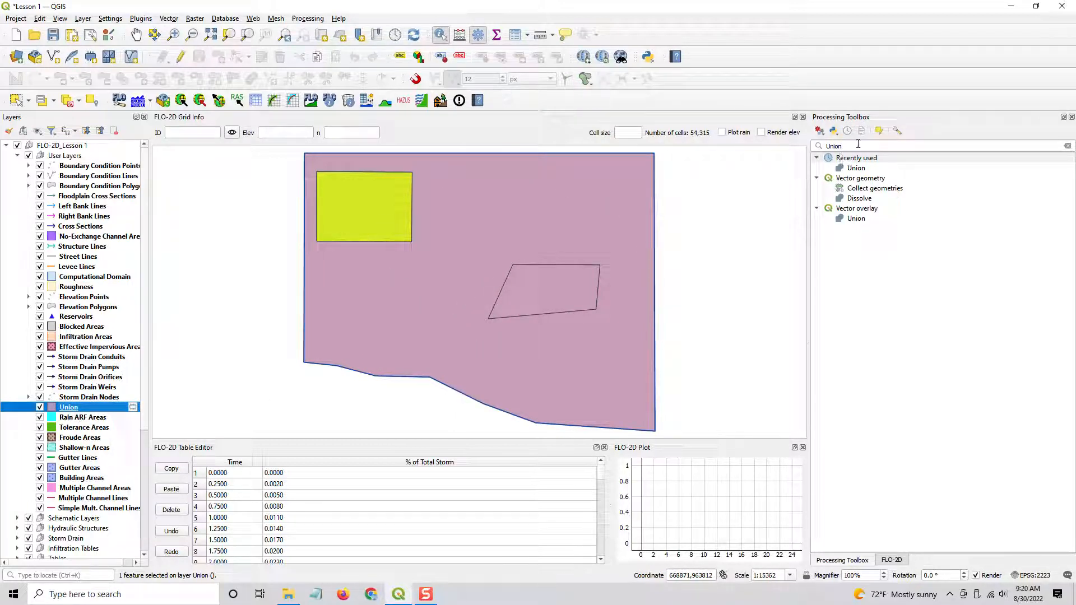
# - Open the GRASS v.to.rast tool for the Union layer and set its raster values to come from the arf attribute column
pyautogui.moveTo(857, 143); pyautogui.dragTo(828, 147)
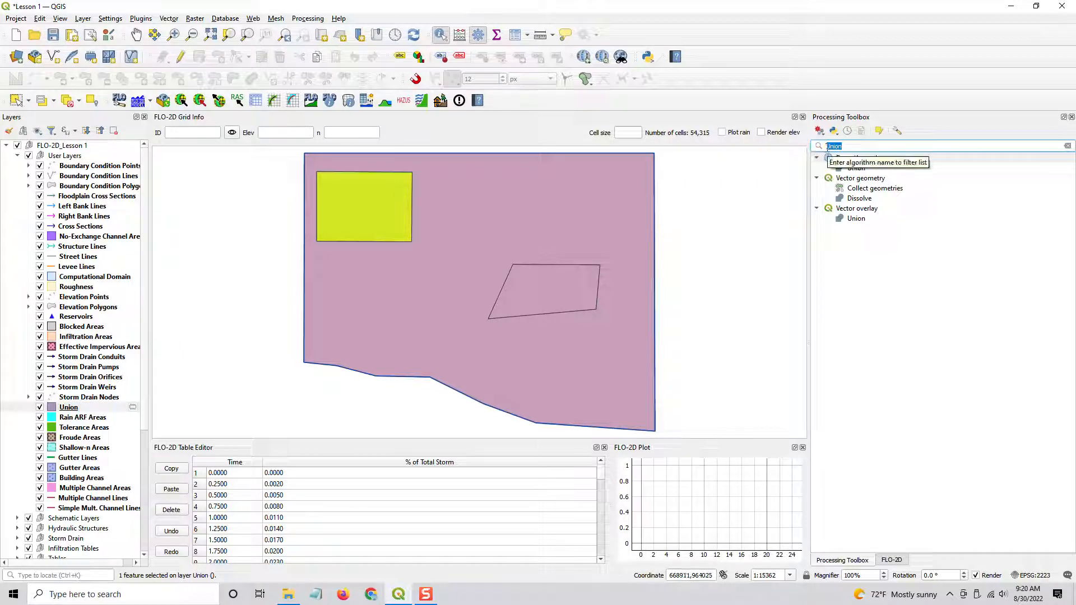
pyautogui.write('Raster')
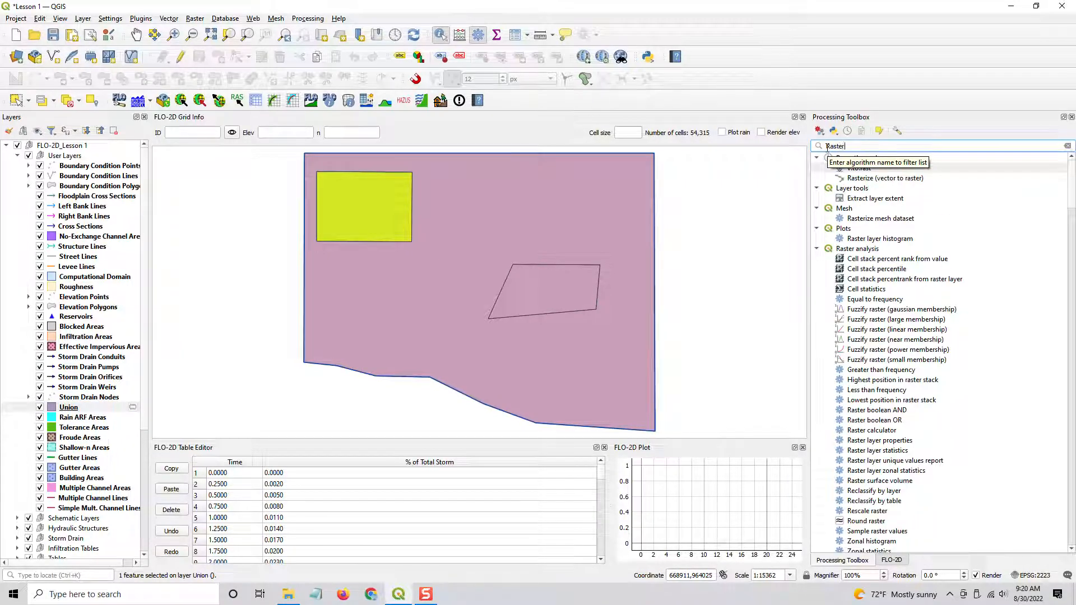
pyautogui.write('ize')
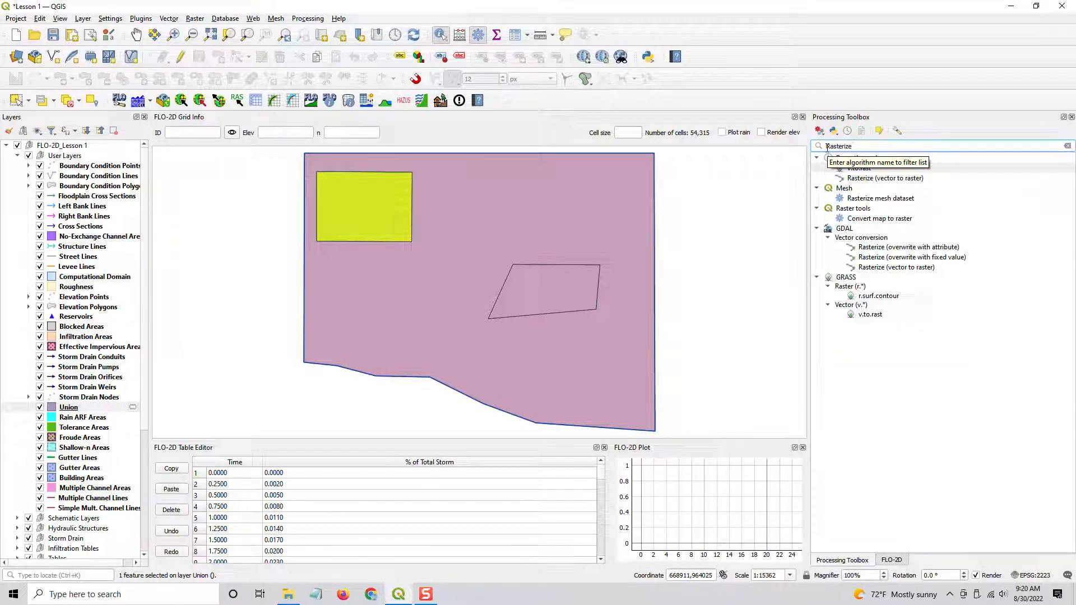
pyautogui.click(867, 320)
pyautogui.doubleClick(868, 317)
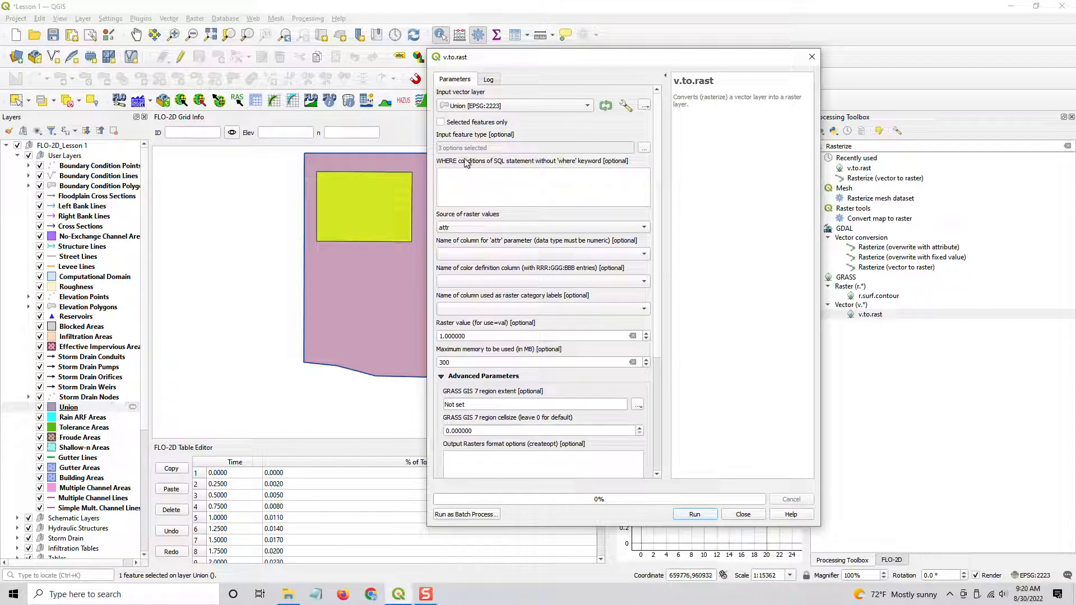
pyautogui.click(457, 227)
pyautogui.click(463, 254)
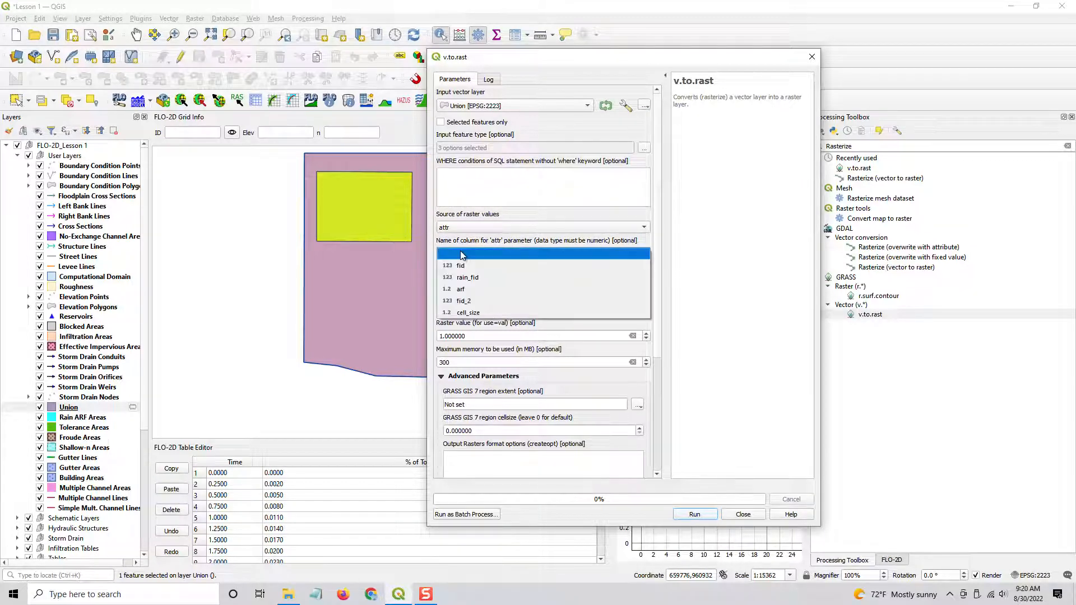
pyautogui.click(467, 293)
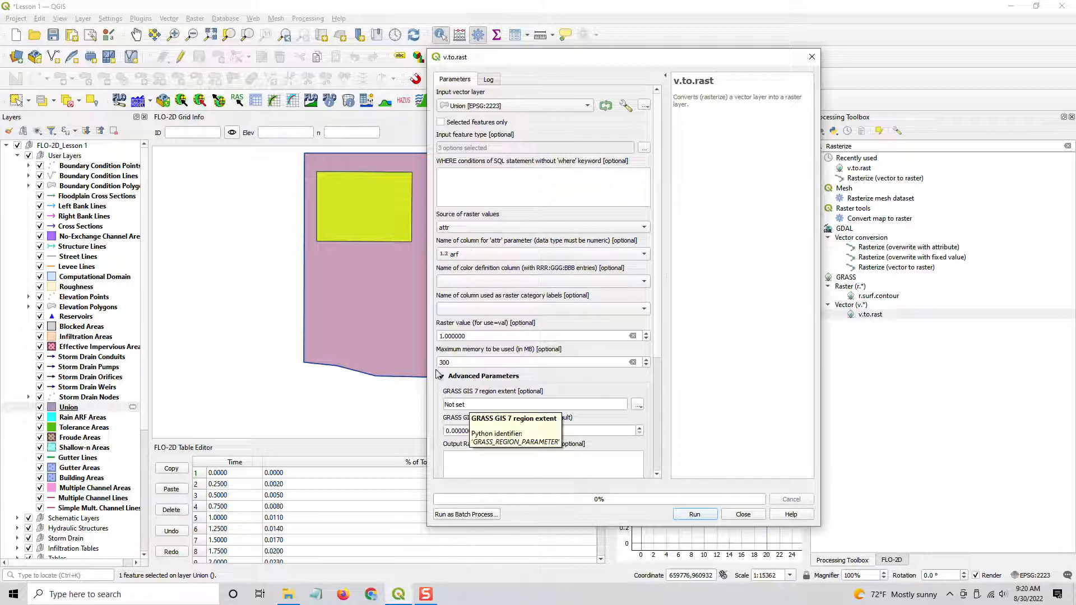
# - Set the GRASS region extent from the Grid layer and the cell size to 30, run the rasterization and close the dialog
pyautogui.moveTo(475, 404); pyautogui.dragTo(434, 417)
pyautogui.click(637, 408)
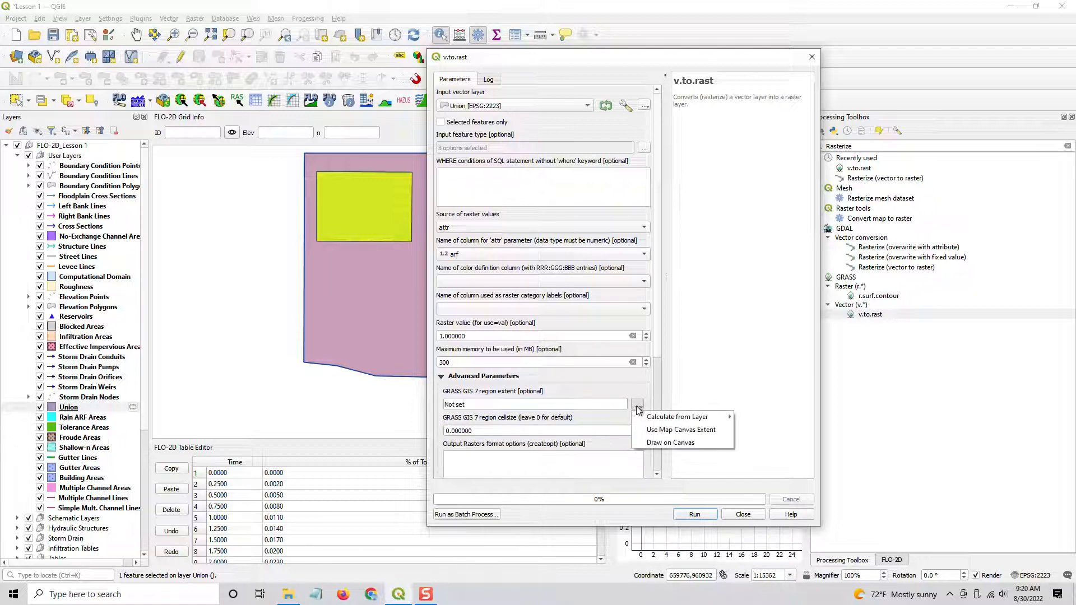
pyautogui.moveTo(653, 420)
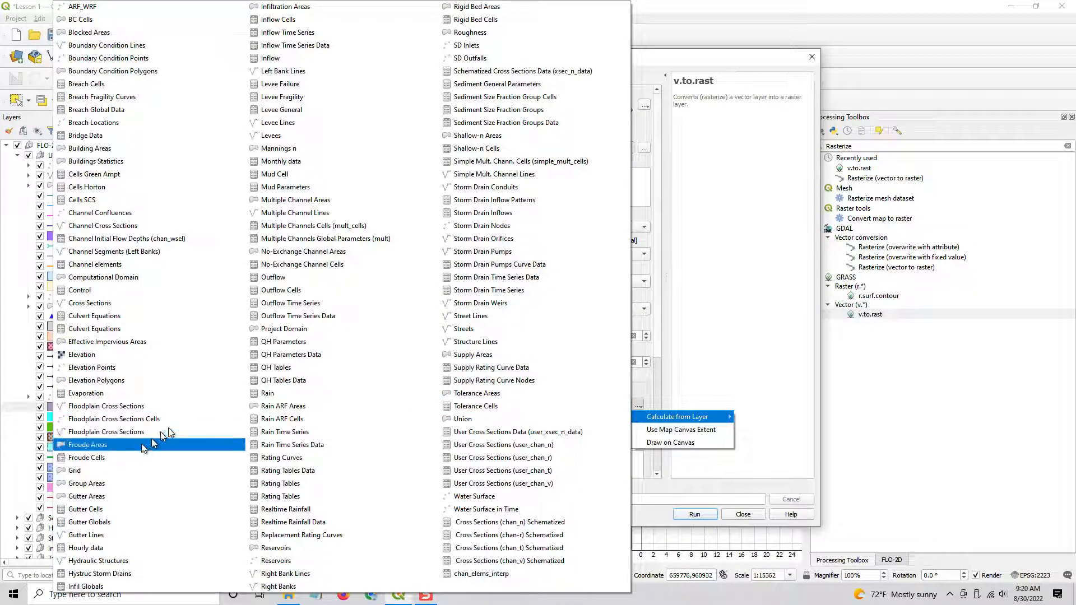
pyautogui.click(71, 473)
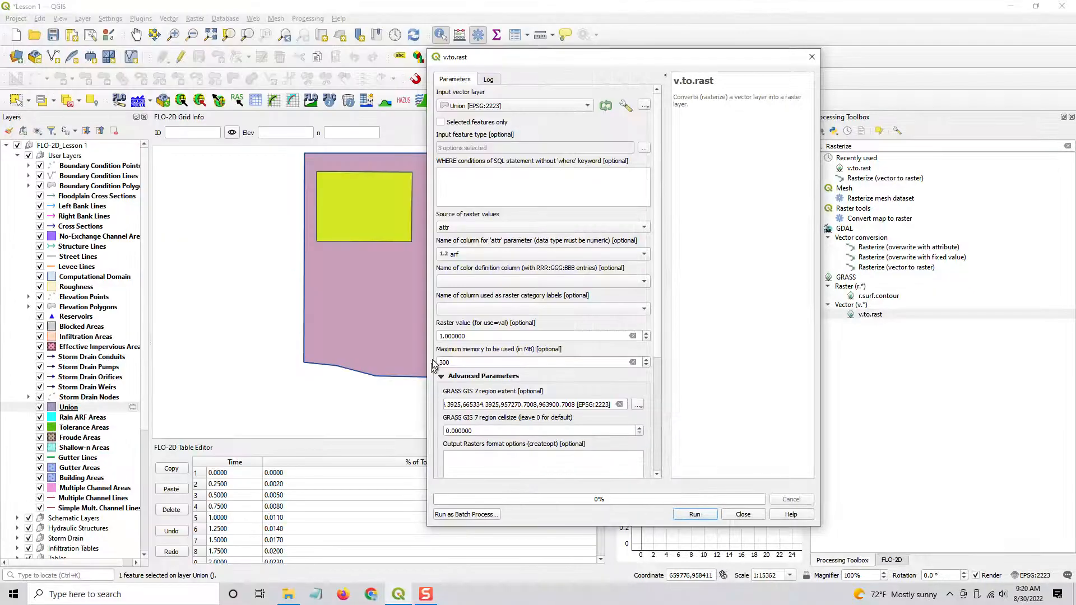
pyautogui.press('Tab')
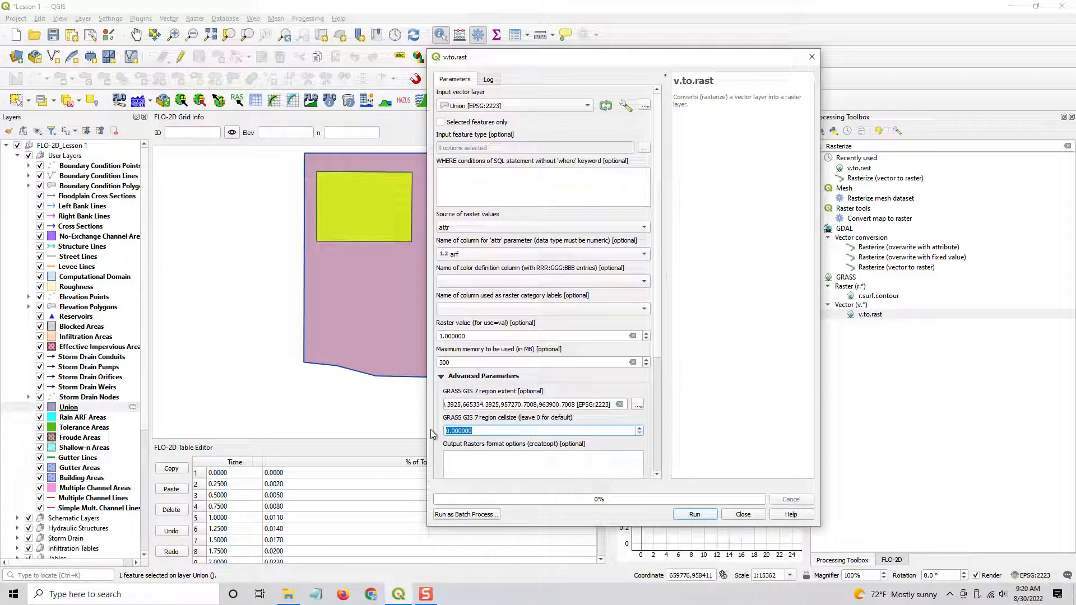
pyautogui.write('30')
pyautogui.click(698, 514)
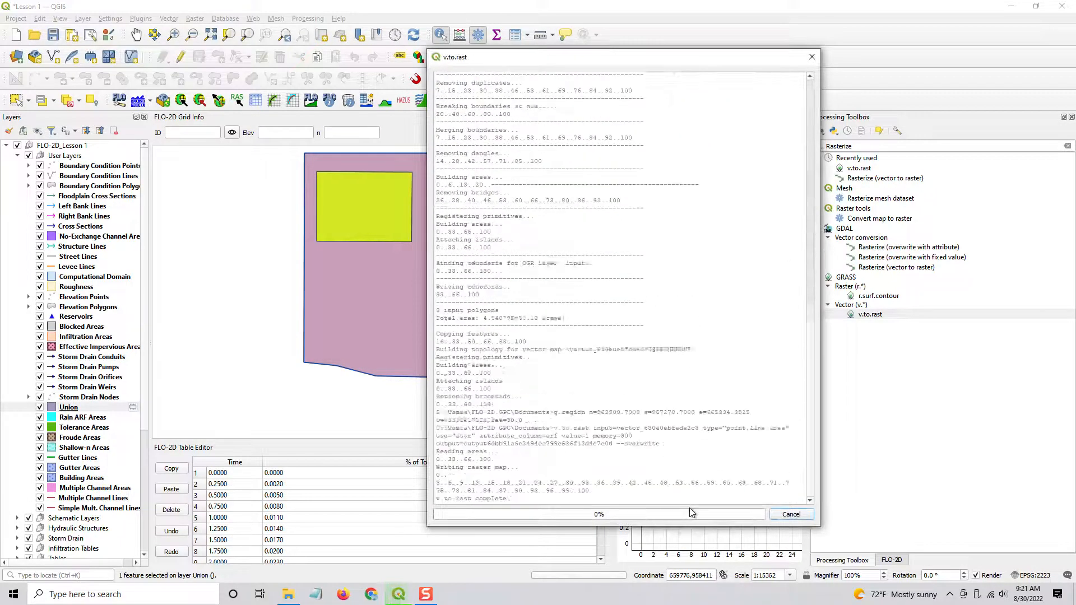
pyautogui.click(744, 515)
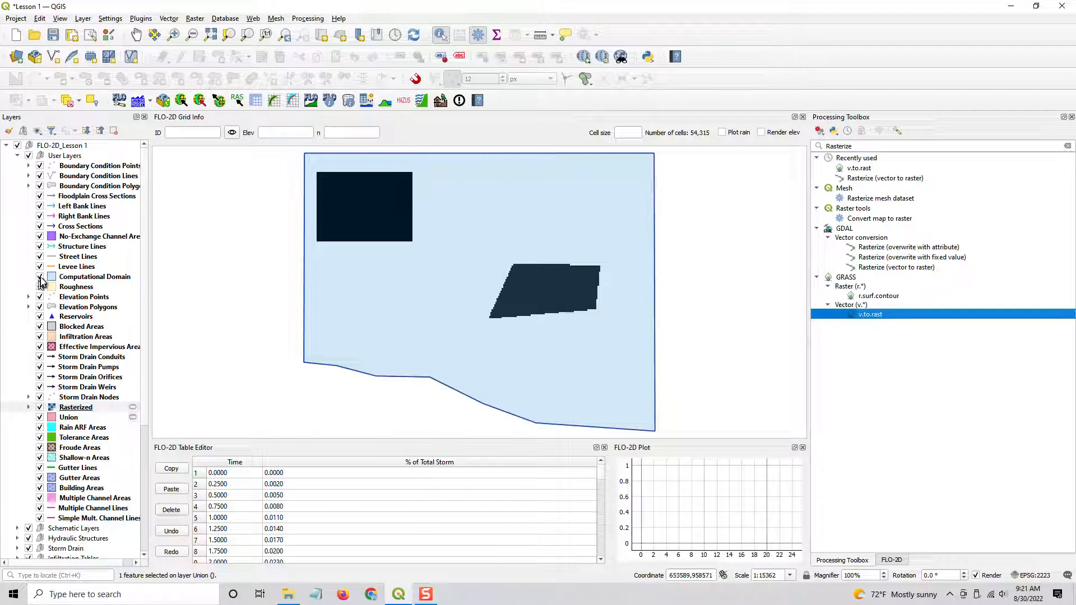
# - Hide the Computational Domain layer and identify the Rasterized layer's values in the surrounding area and in both inner polygons
pyautogui.click(39, 277)
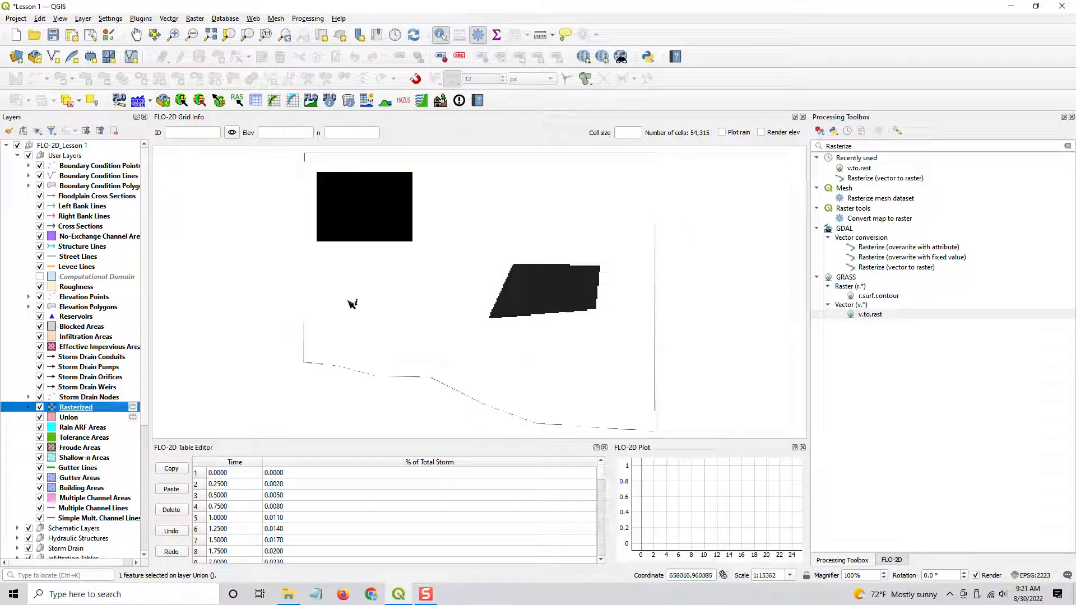
pyautogui.click(28, 407)
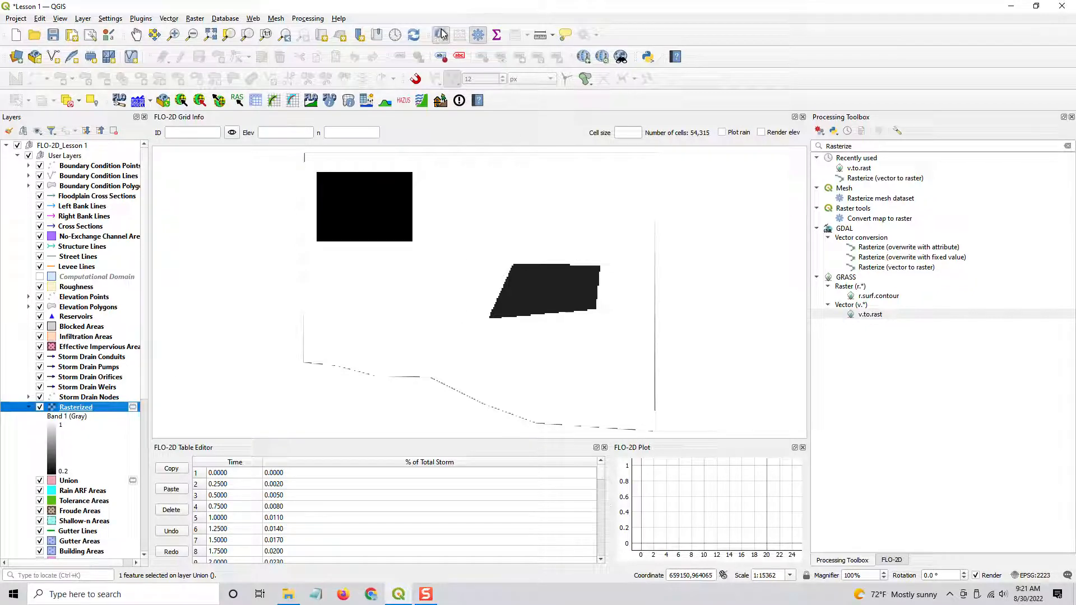
pyautogui.click(363, 282)
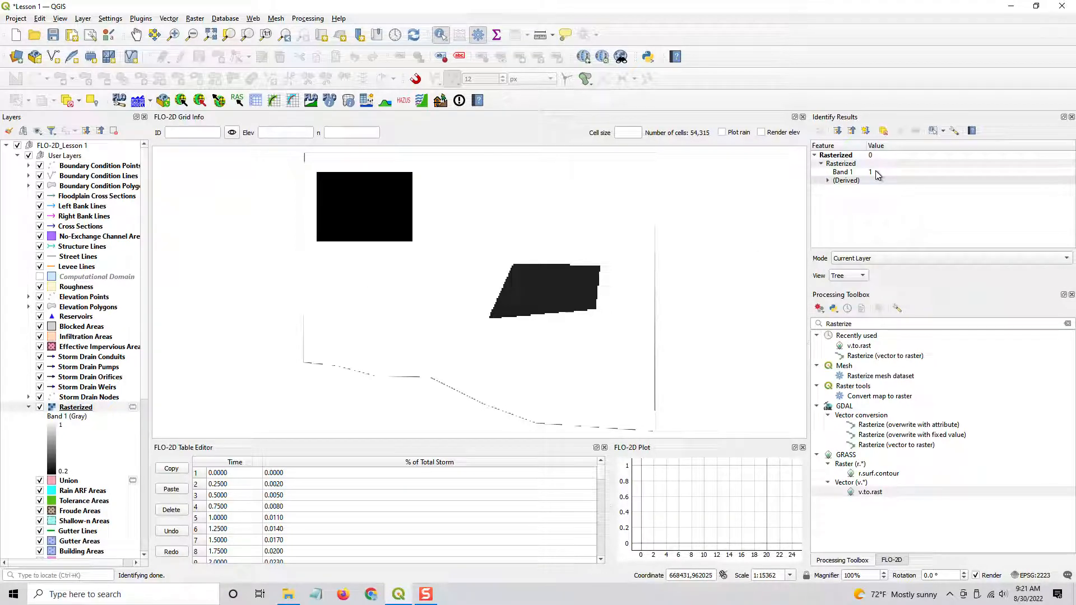
pyautogui.click(356, 216)
pyautogui.click(580, 297)
pyautogui.click(1070, 118)
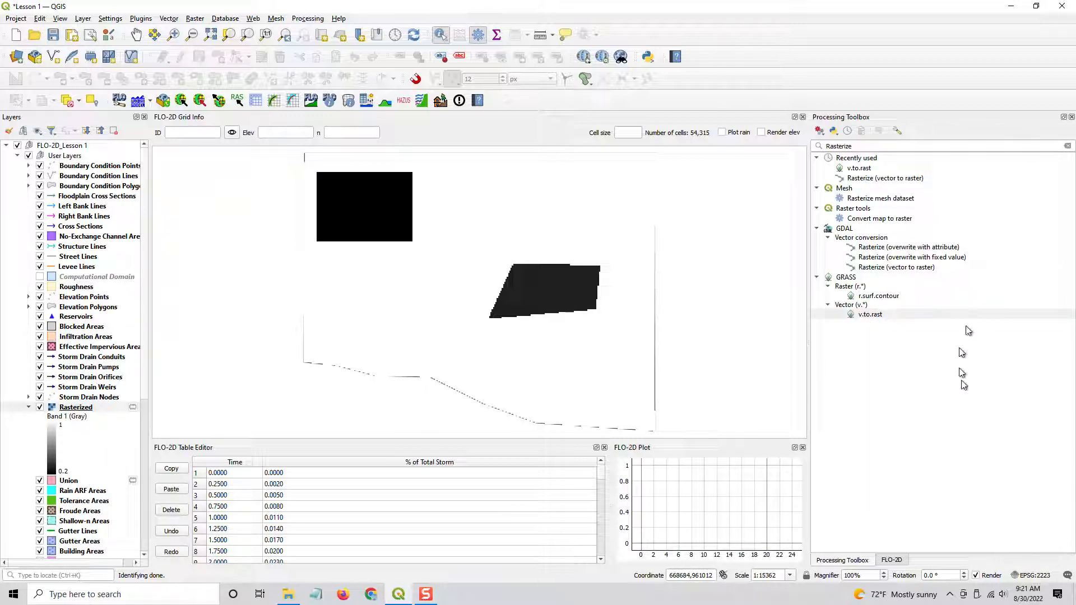
# - Sample the Rasterized layer for FLO-2D depth area reduction with NODATA -9999 and the maximum value from all non-NODATA pixels, overwriting existing Rain ARF cells
pyautogui.click(891, 559)
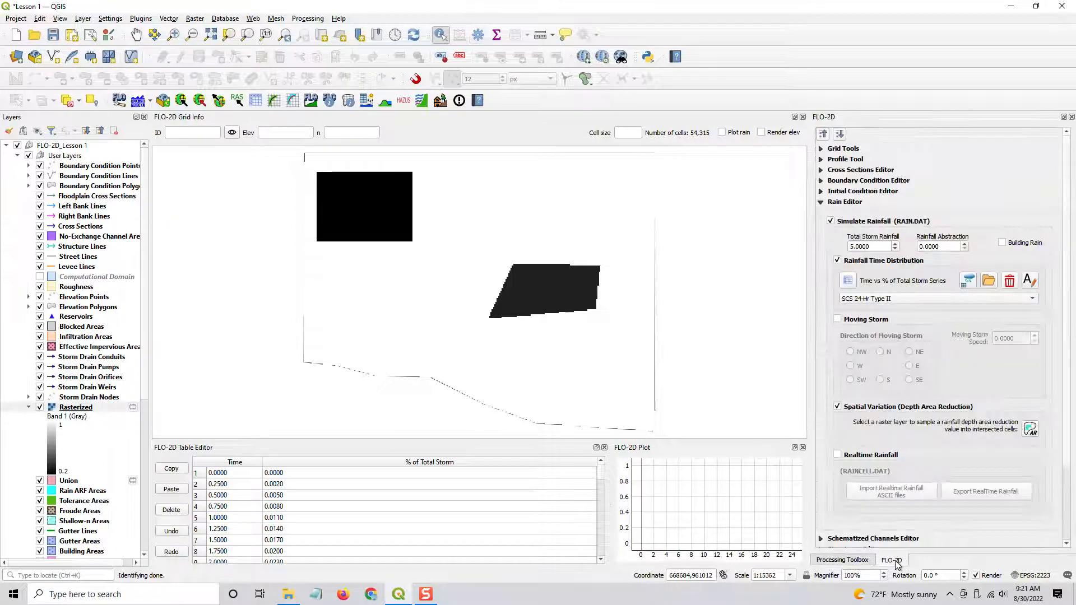
pyautogui.click(837, 407)
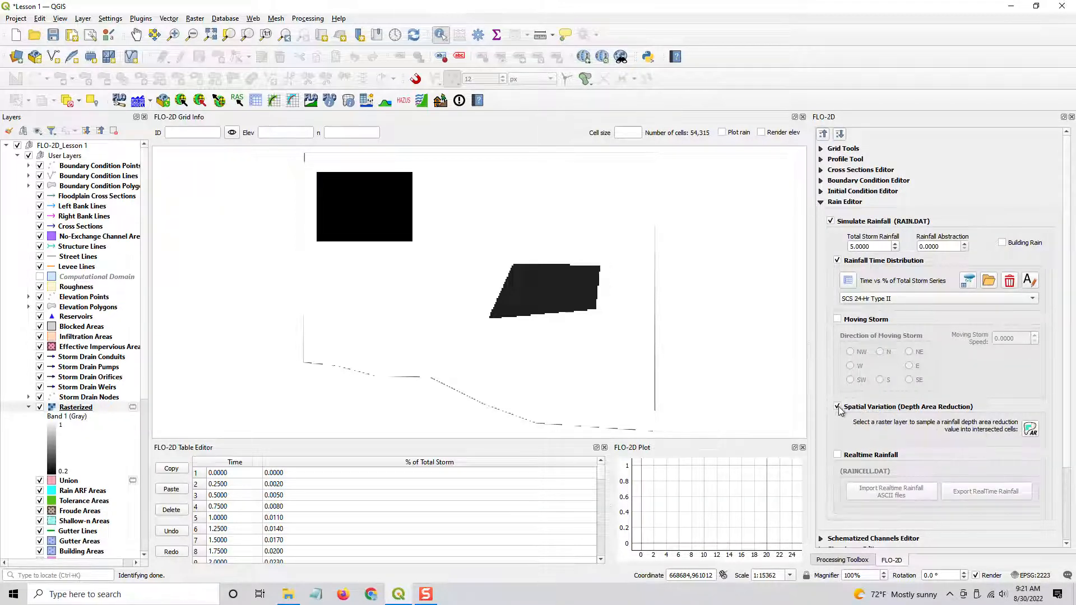
pyautogui.click(1030, 430)
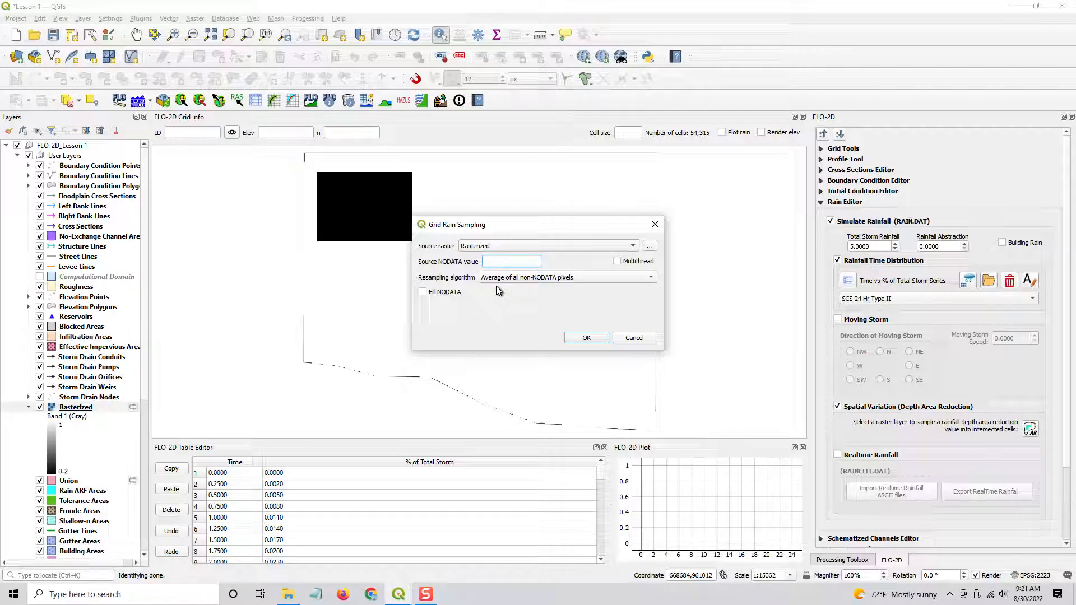
pyautogui.write('-')
pyautogui.moveTo(512, 262); pyautogui.dragTo(459, 263)
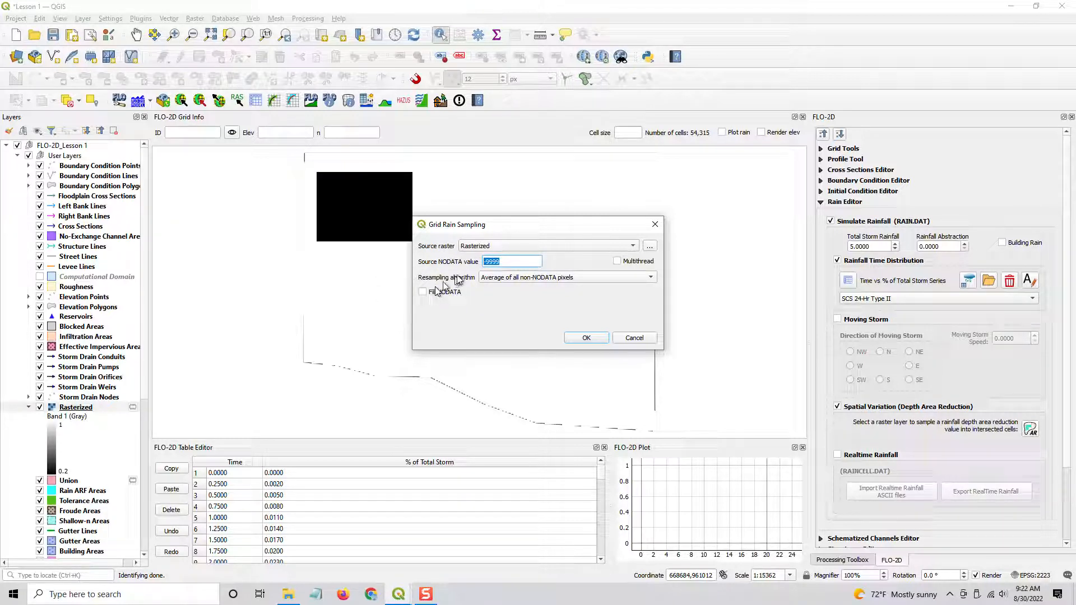
pyautogui.click(503, 277)
pyautogui.click(500, 335)
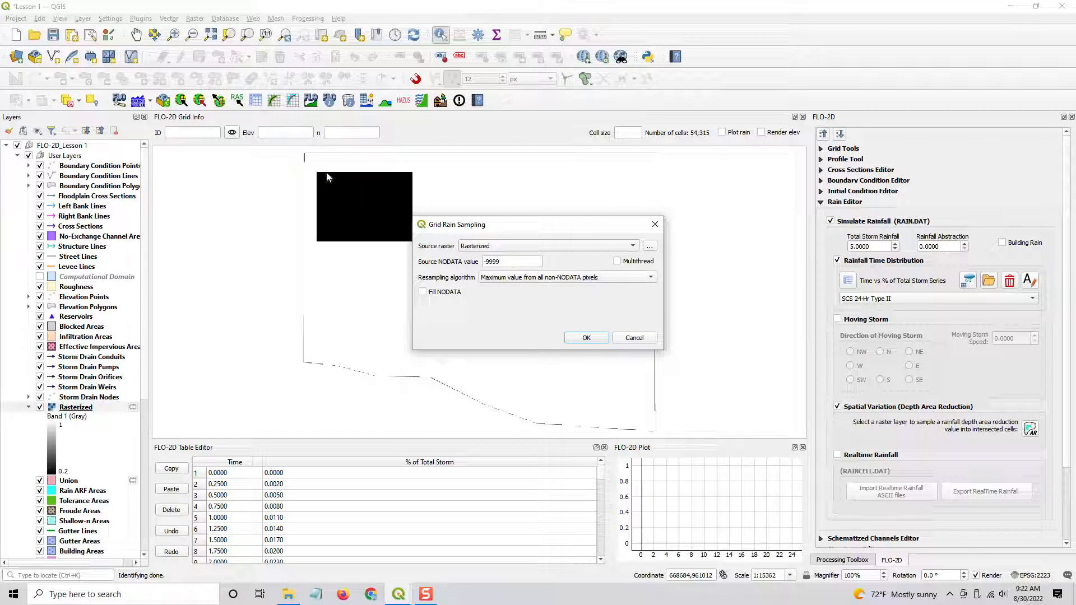
pyautogui.click(584, 337)
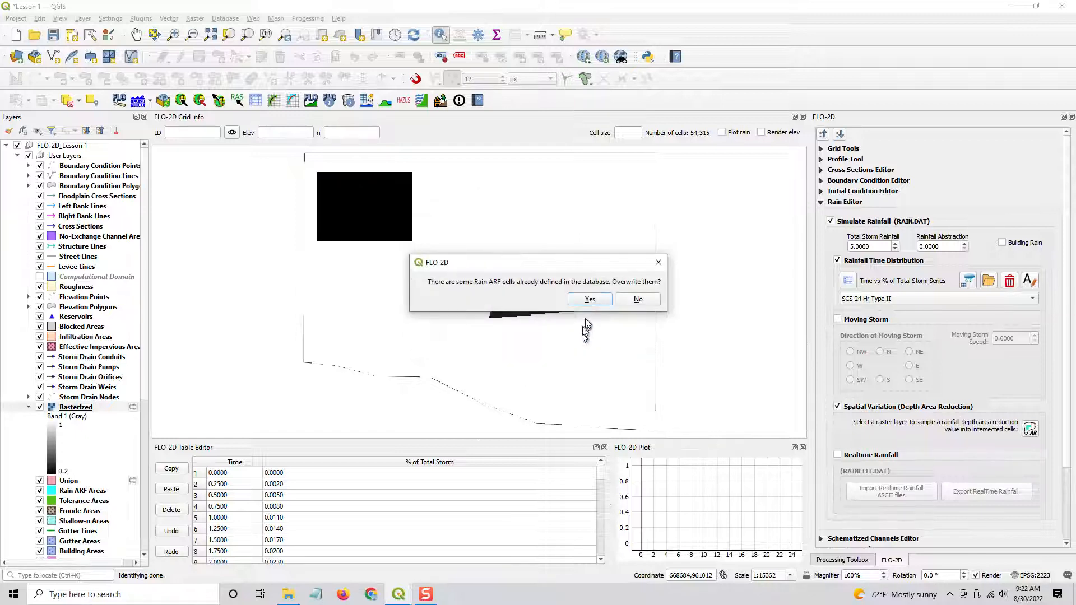
pyautogui.click(586, 300)
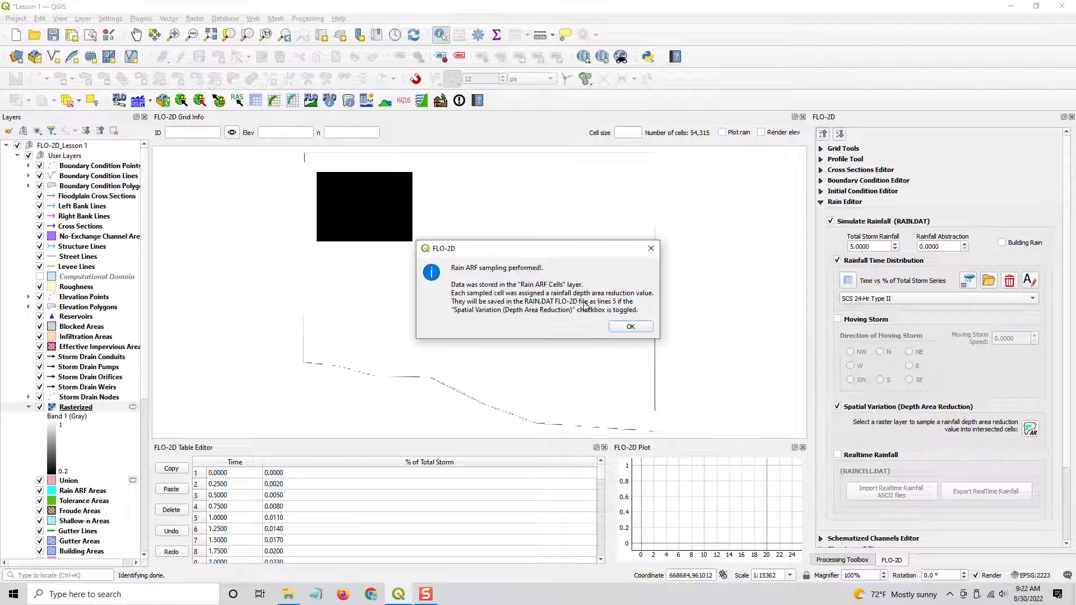
pyautogui.click(630, 327)
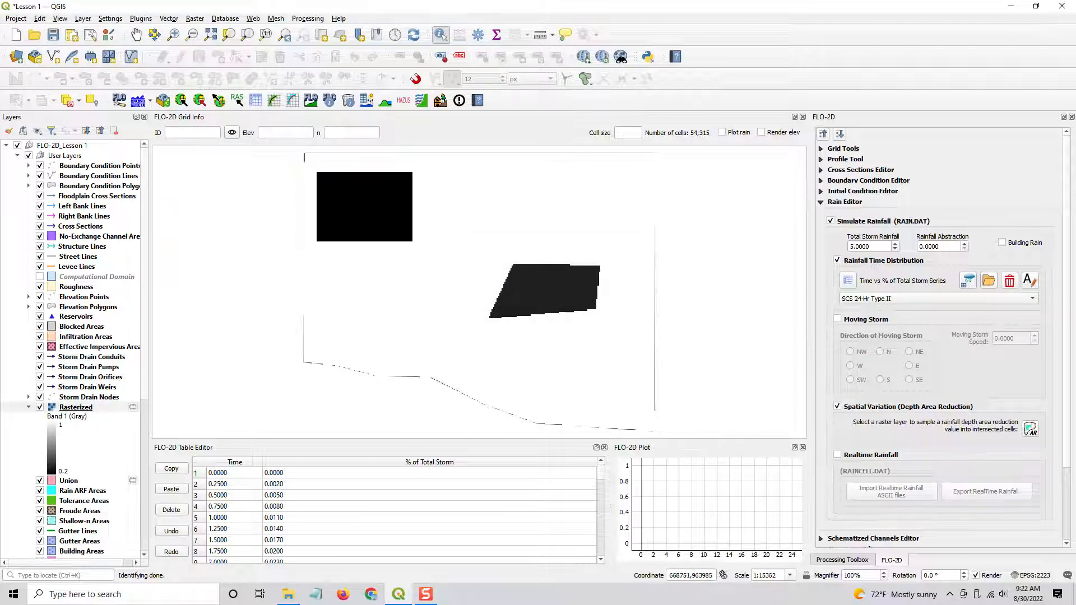
# - Export the FLO-2D model files to the QGIS Lesson 1 Export folder with only the Rain component selected
pyautogui.moveTo(1075, 124); pyautogui.dragTo(638, 60)
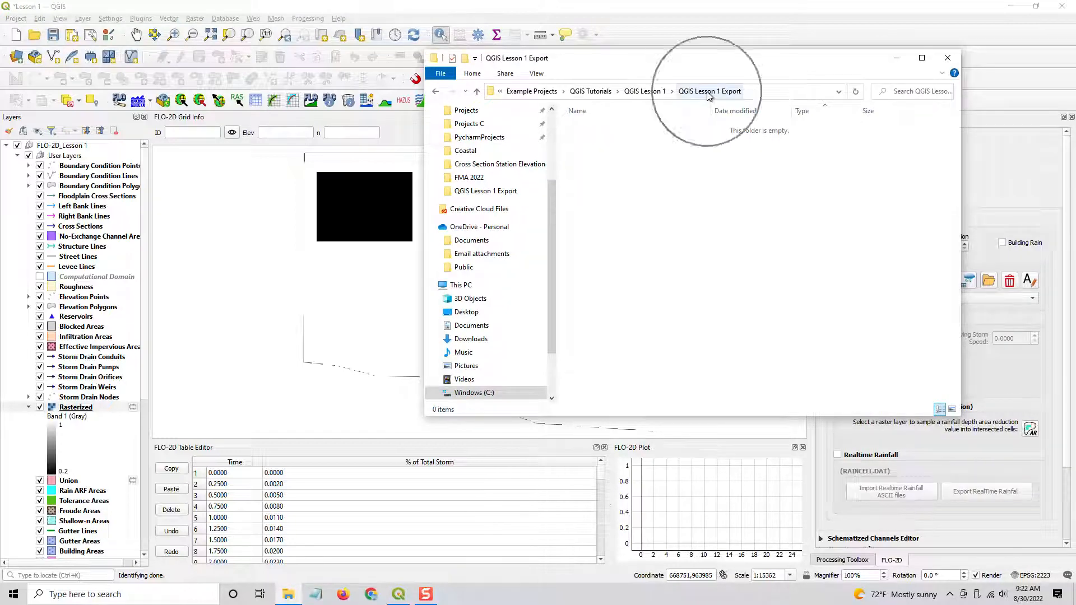
pyautogui.moveTo(641, 62); pyautogui.dragTo(1075, 22)
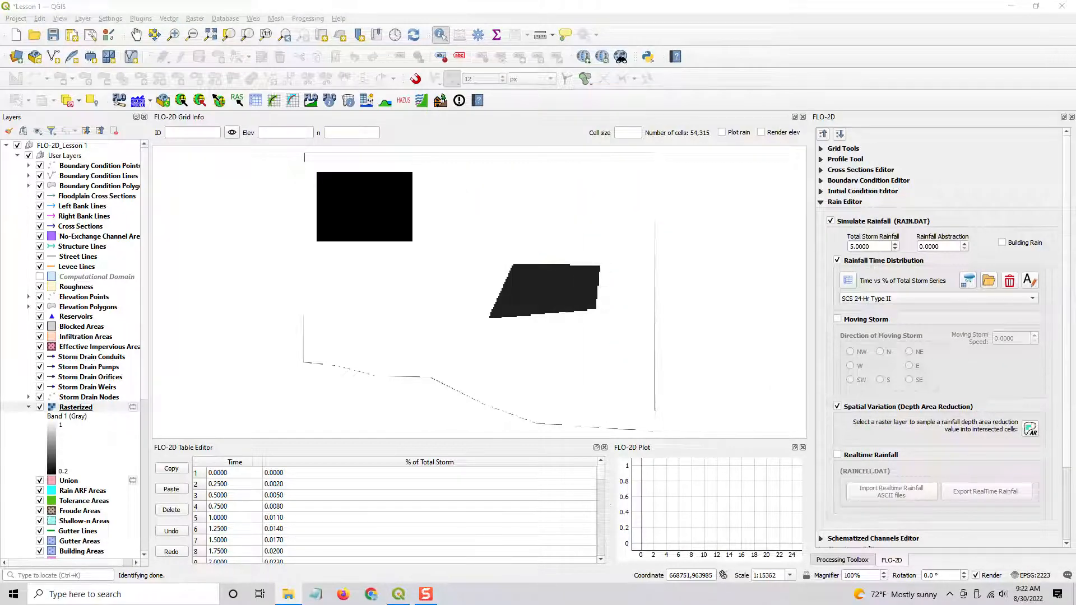
pyautogui.click(219, 103)
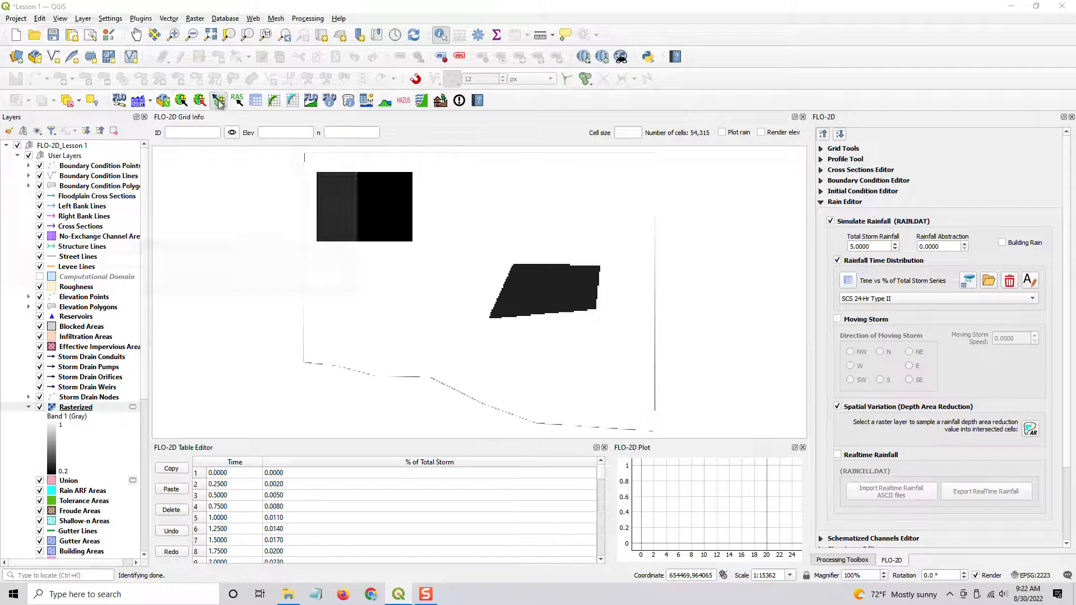
pyautogui.click(174, 120)
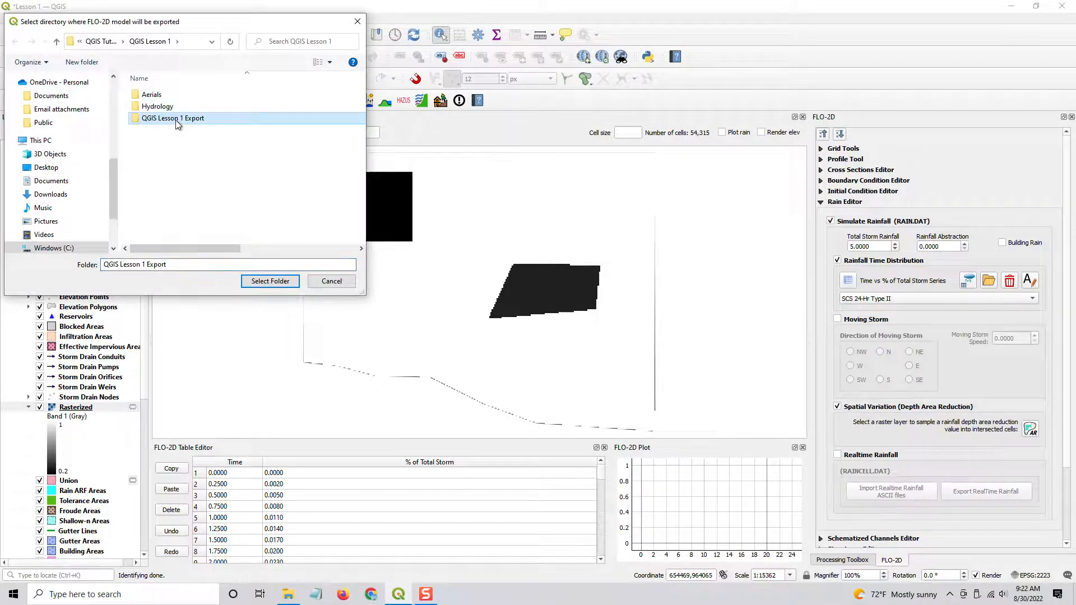
pyautogui.doubleClick(174, 120)
pyautogui.click(270, 281)
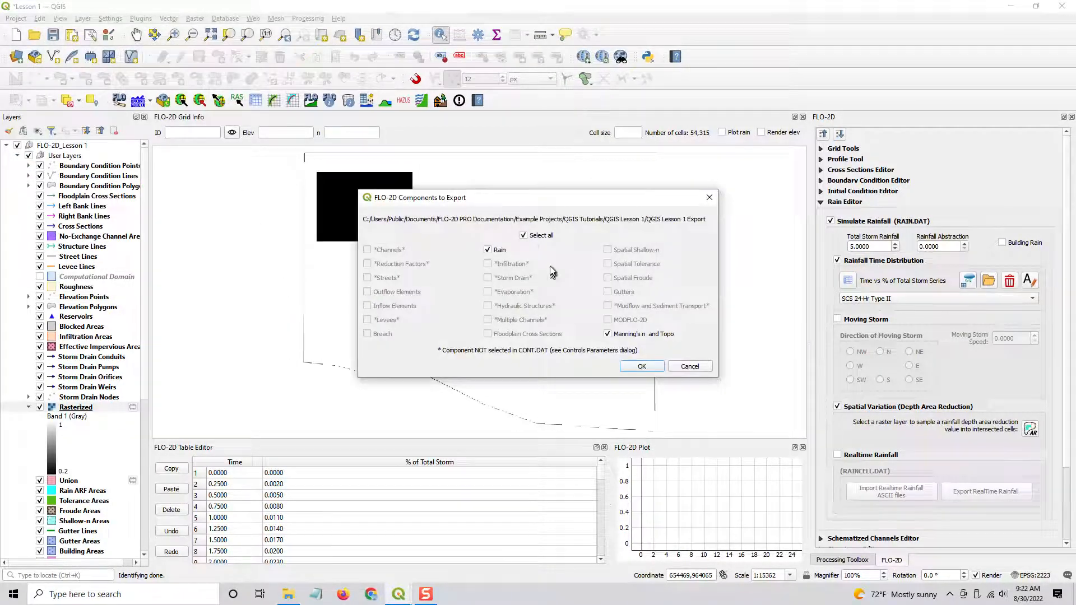
pyautogui.click(487, 250)
pyautogui.click(639, 366)
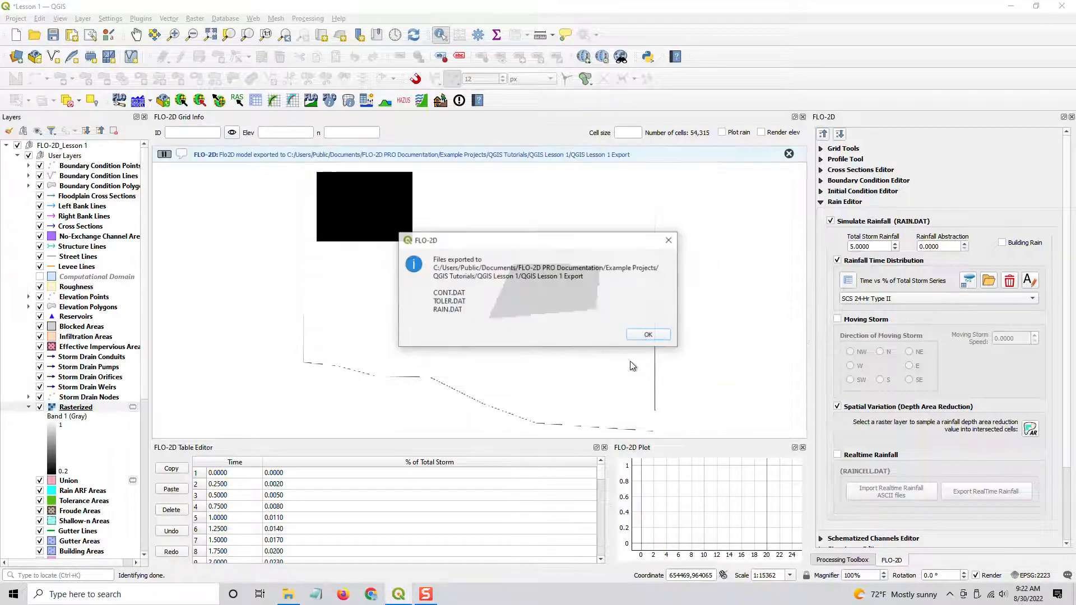
pyautogui.click(648, 335)
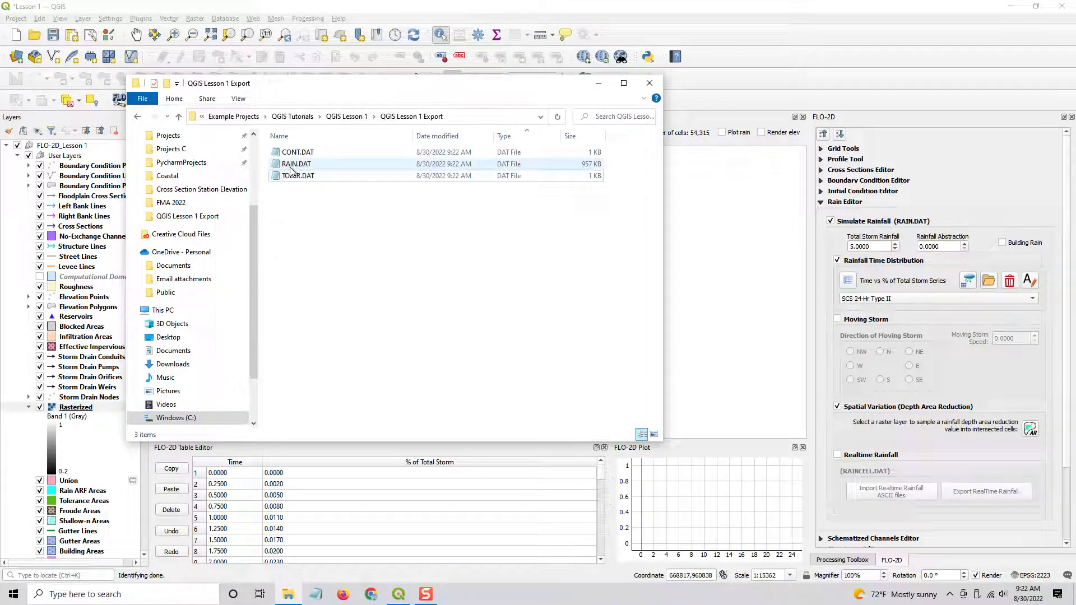
# - Open the exported RAIN.DAT in Notepad and examine its storm header, rainfall distribution lines and per-cell area reduction values
pyautogui.click(293, 167)
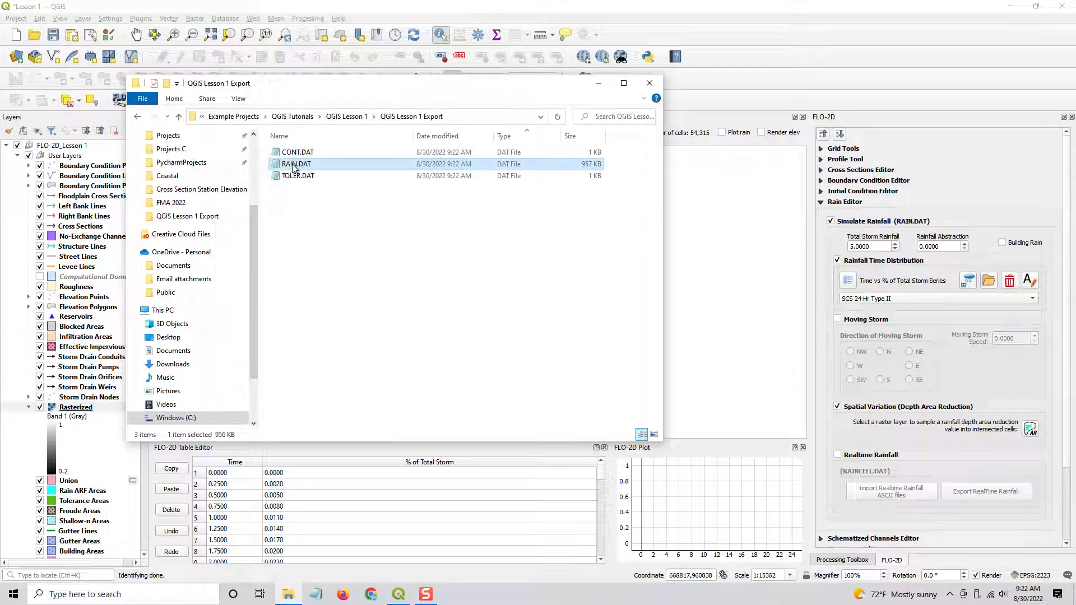
pyautogui.doubleClick(293, 165)
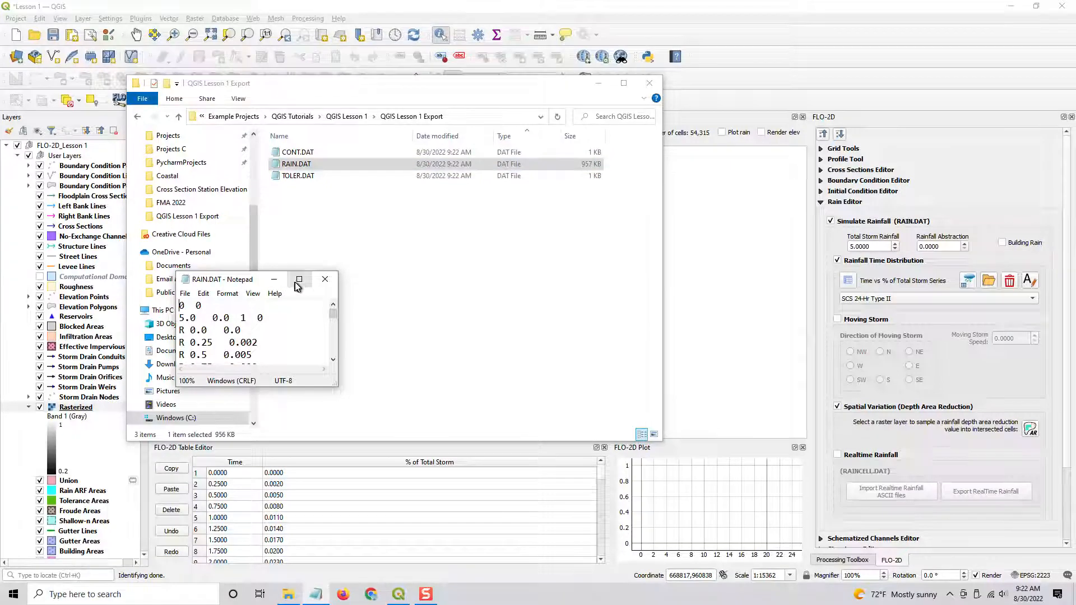
pyautogui.click(294, 278)
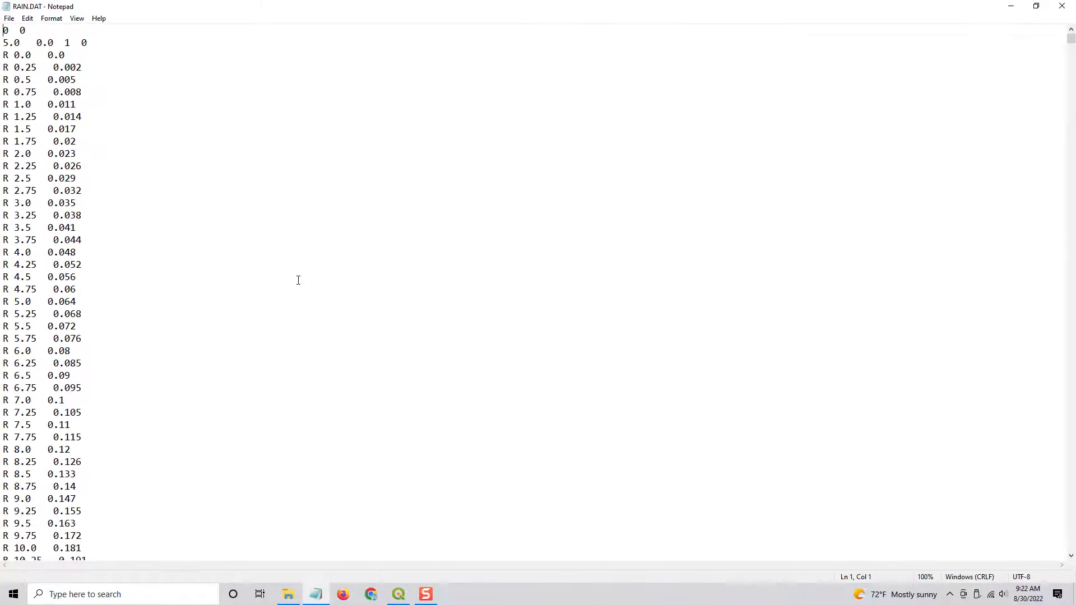
pyautogui.click(9, 18)
pyautogui.click(27, 70)
pyautogui.moveTo(2, 42); pyautogui.dragTo(26, 43)
pyautogui.moveTo(64, 45); pyautogui.dragTo(70, 43)
pyautogui.moveTo(4, 55); pyautogui.dragTo(105, 303)
pyautogui.click(173, 217)
pyautogui.scroll(-3, 170, 224)
pyautogui.moveTo(1071, 38)
pyautogui.mouseDown()
pyautogui.moveTo(1071, 56)
pyautogui.moveTo(1069, 41)
pyautogui.mouseUp()
pyautogui.scroll(14, 362, 255)
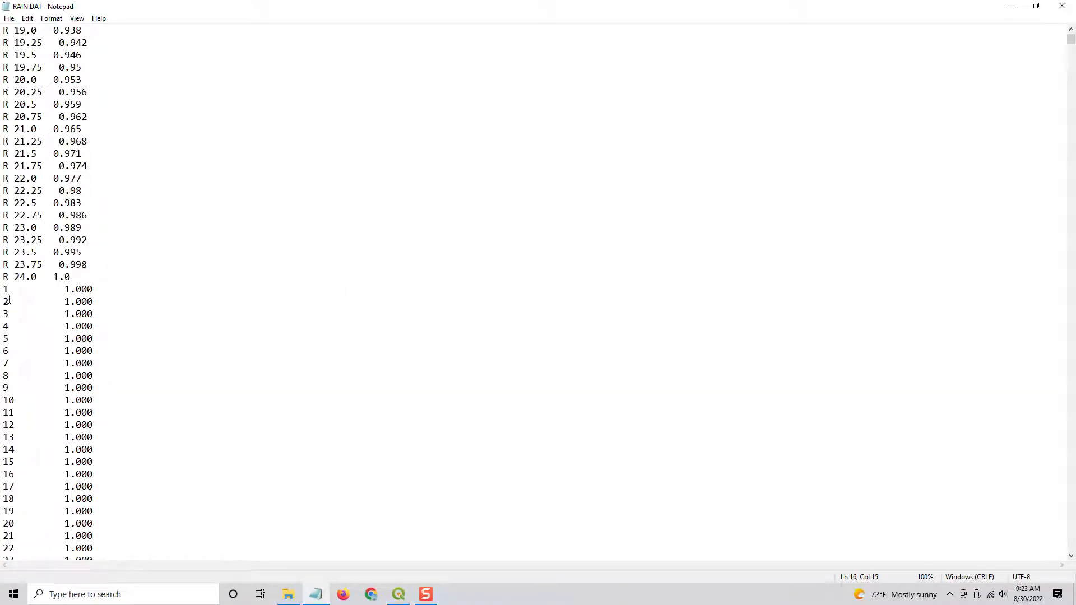
# - Search RAIN.DAT downward from the first grid cells for the area reduction value 0.200
pyautogui.moveTo(1, 289); pyautogui.dragTo(118, 314)
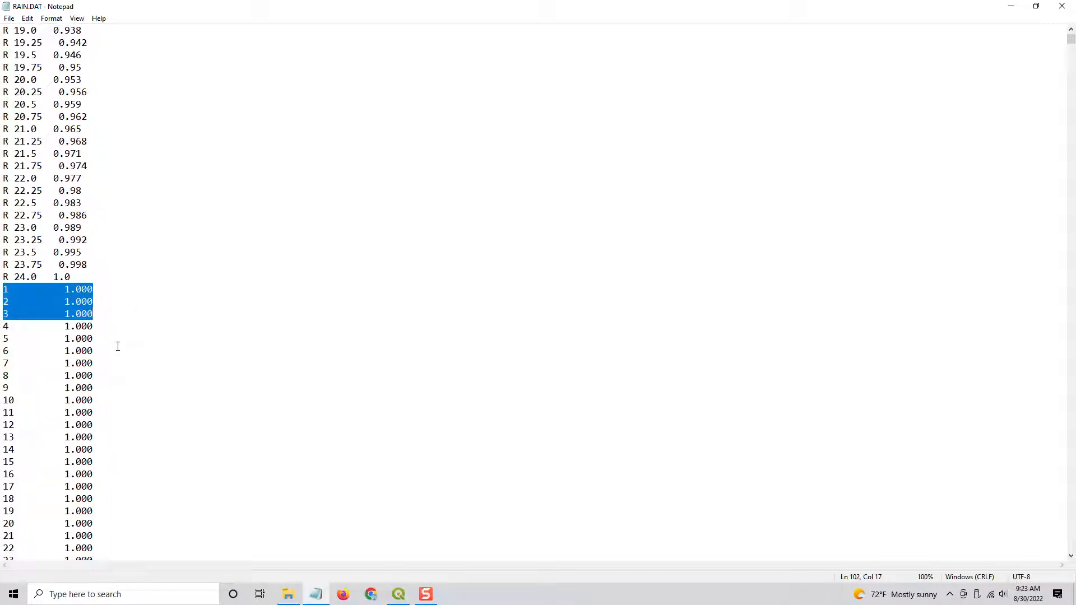
pyautogui.press('Down')
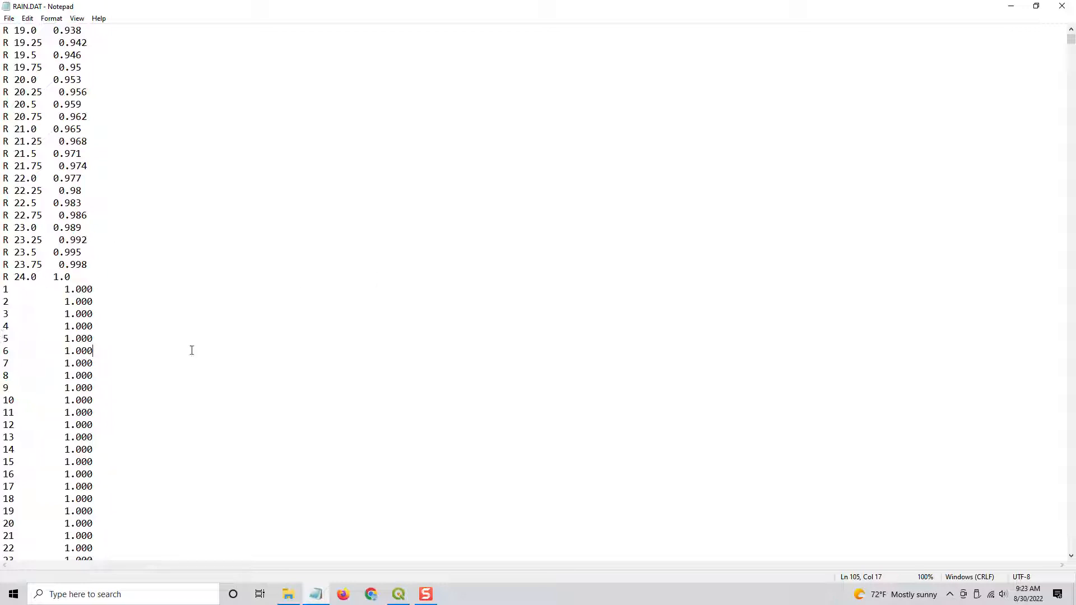
pyautogui.hotkey('ctrl', 'f')
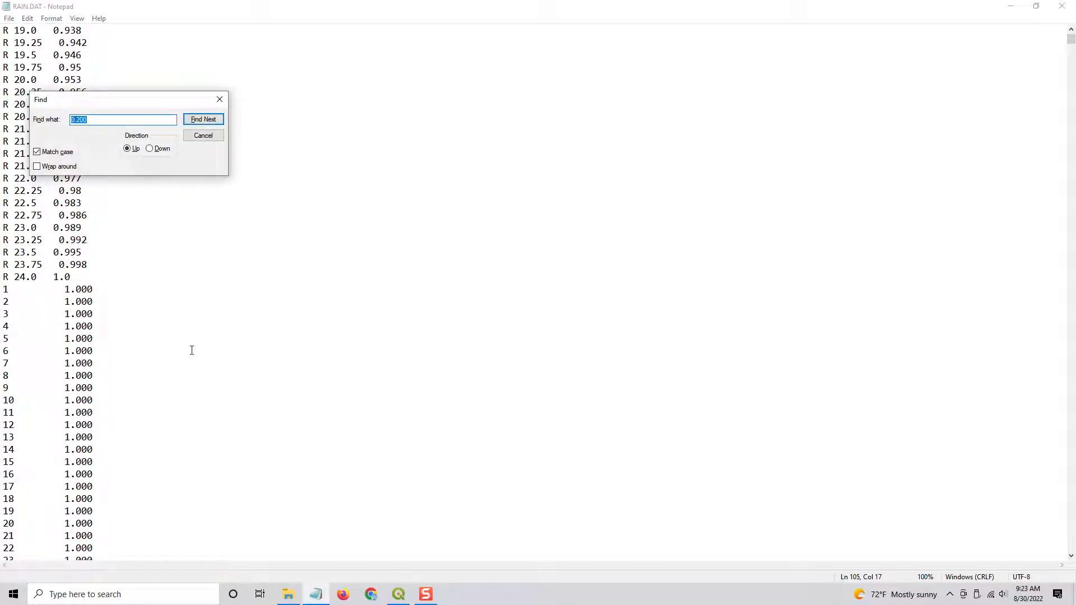
pyautogui.moveTo(146, 105); pyautogui.dragTo(244, 144)
pyautogui.click(180, 158)
pyautogui.doubleClick(203, 160)
pyautogui.click(311, 160)
pyautogui.click(575, 339)
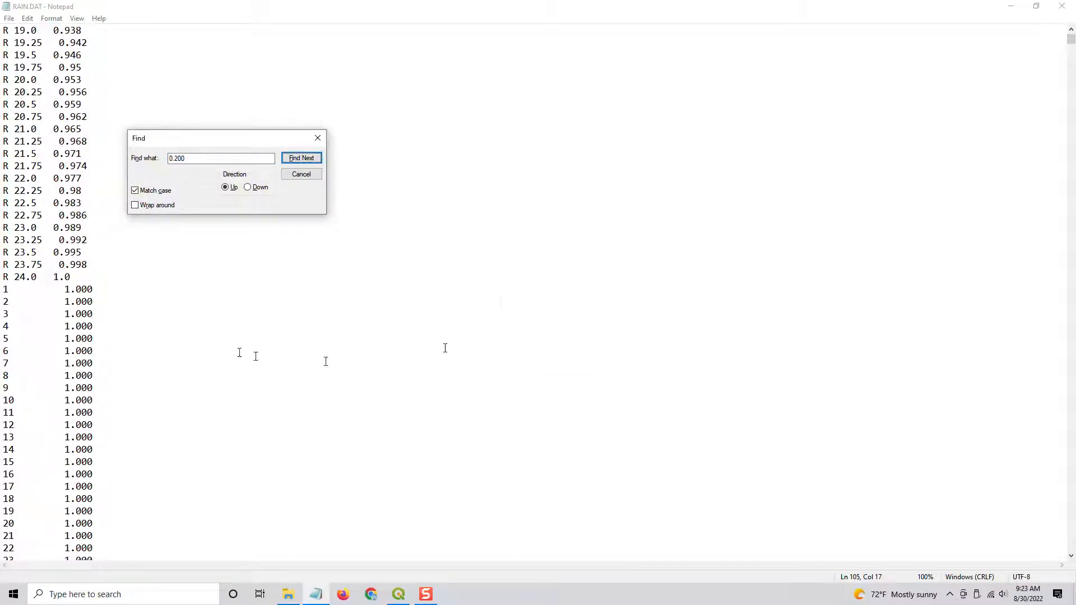
pyautogui.click(246, 187)
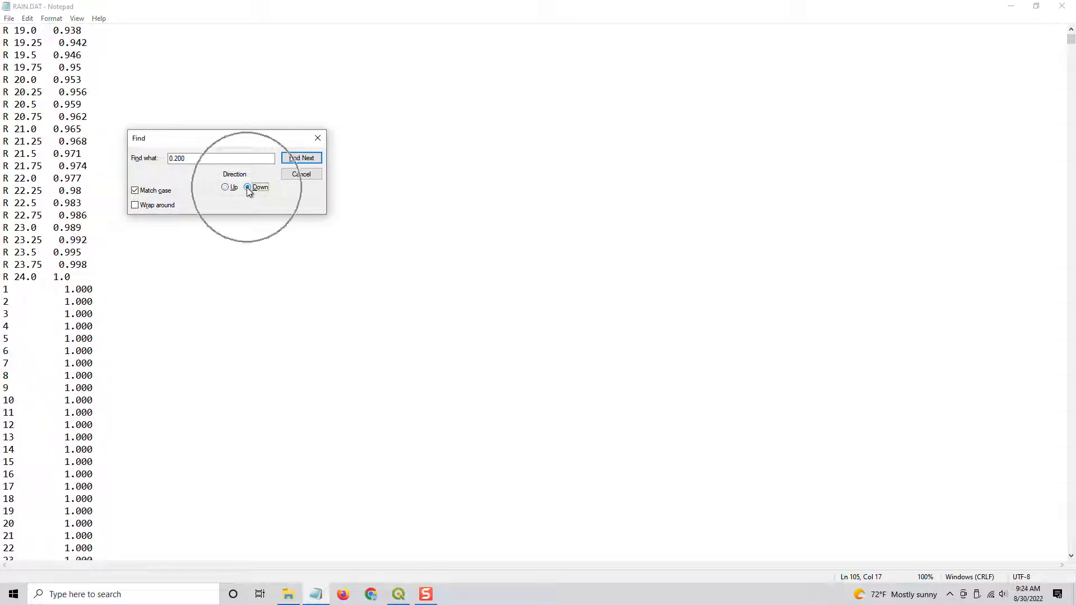
pyautogui.click(300, 158)
pyautogui.scroll(-6, 216, 404)
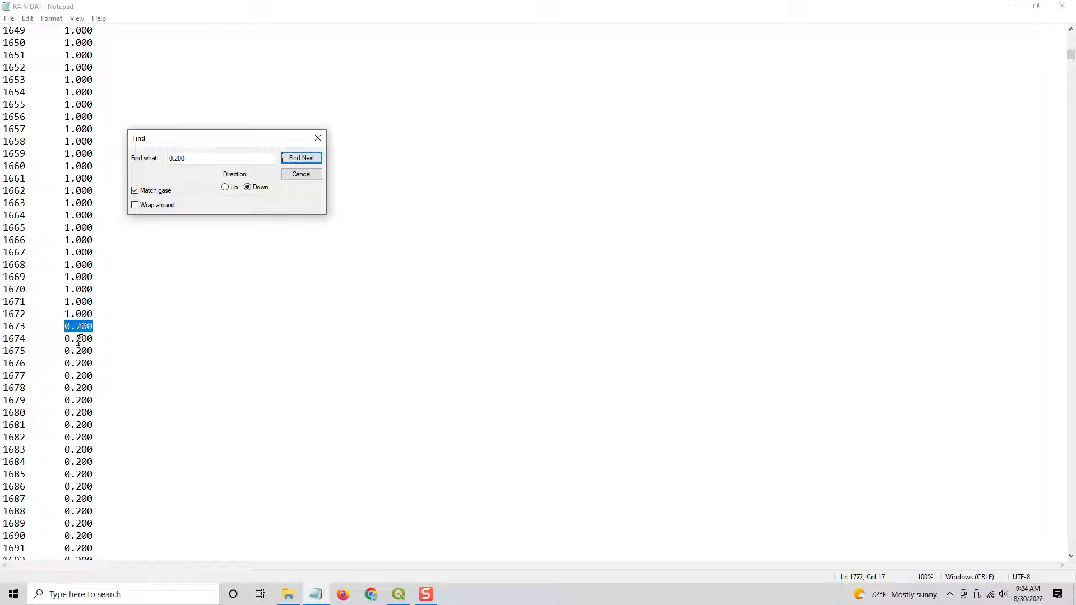
# - Search RAIN.DAT downward for the value 0.300 and highlight the matching cell's line with the line above it
pyautogui.doubleClick(214, 159)
pyautogui.write('0.3000')
pyautogui.click(314, 159)
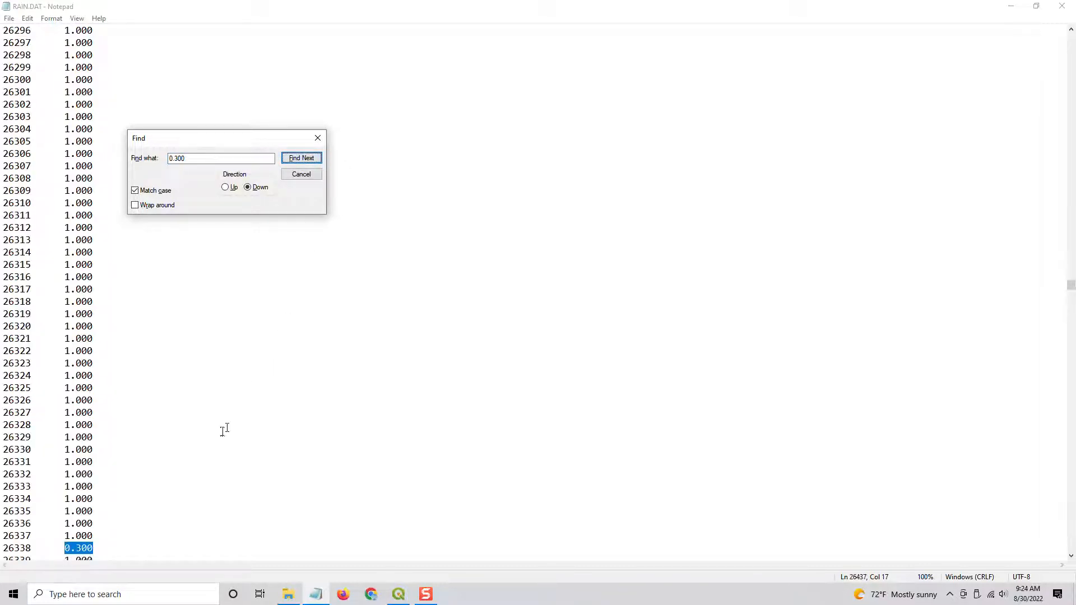
pyautogui.scroll(-4, 224, 429)
pyautogui.moveTo(97, 402); pyautogui.dragTo(2, 392)
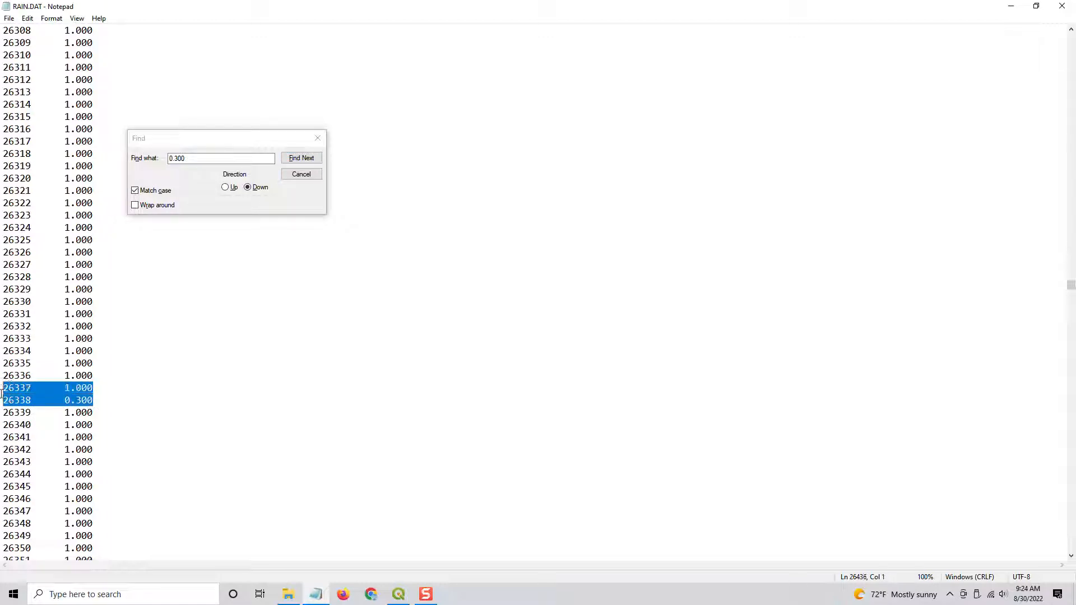
# - Switch to QGIS, compare the lower-left corner of the four-sided inner polygon with the Rasterized layer hidden, and return to Notepad
pyautogui.click(398, 594)
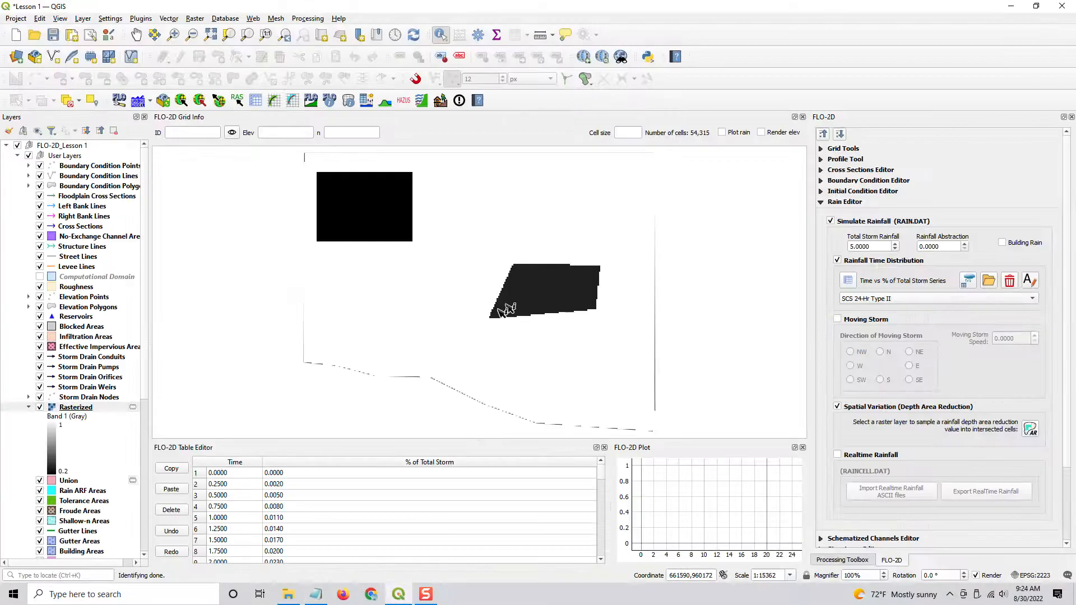
pyautogui.scroll(2, 492, 323)
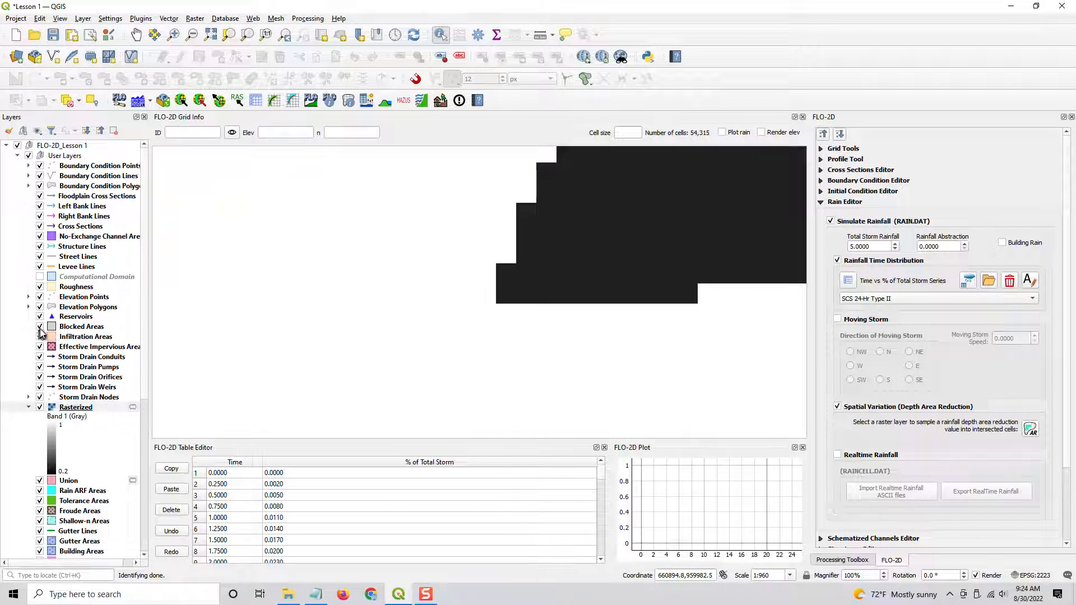
pyautogui.click(39, 407)
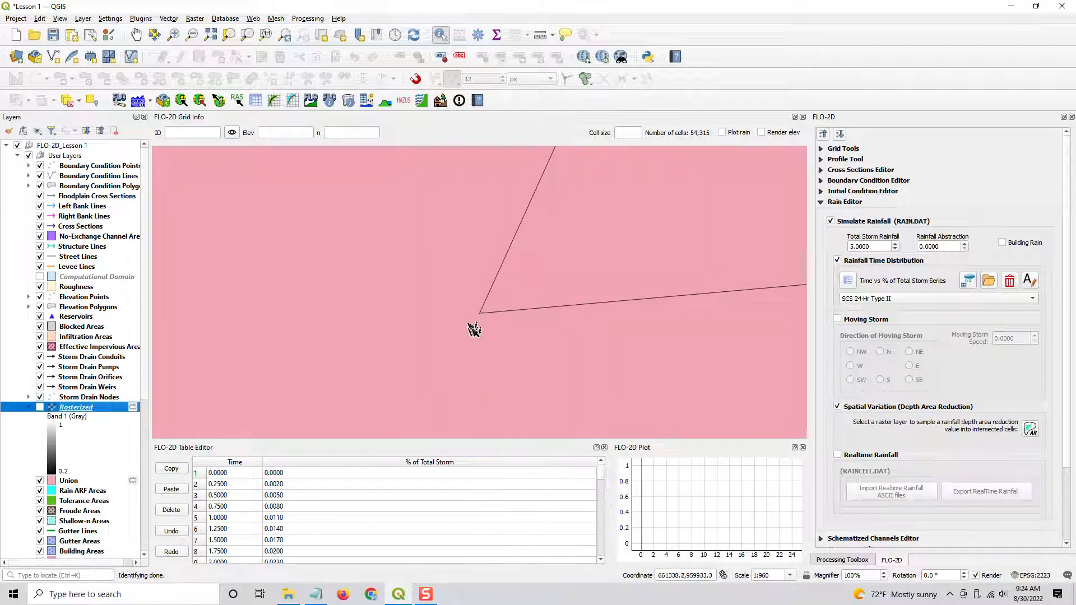
pyautogui.click(1008, 12)
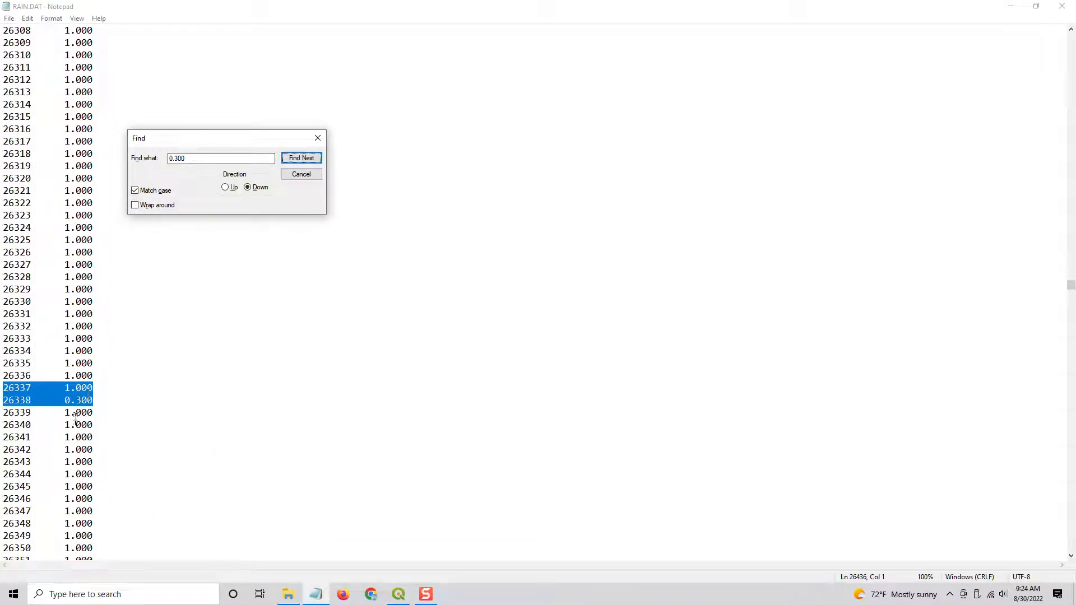
# - Find the next 0.300 value in RAIN.DAT, examine the cells around it, and close the search and the file
pyautogui.click(309, 159)
pyautogui.scroll(-4, 260, 379)
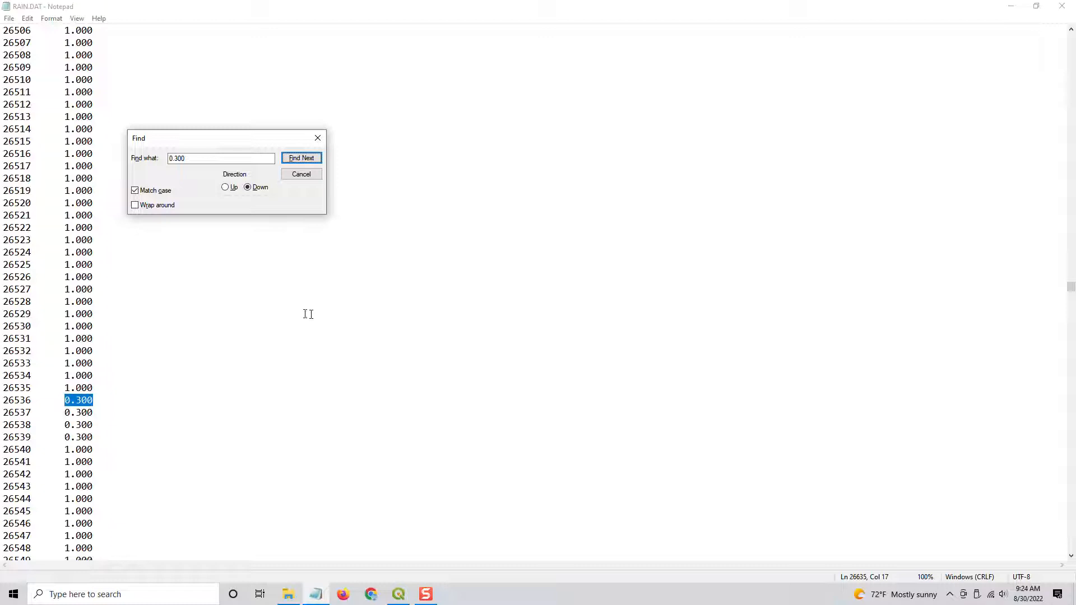
pyautogui.click(317, 138)
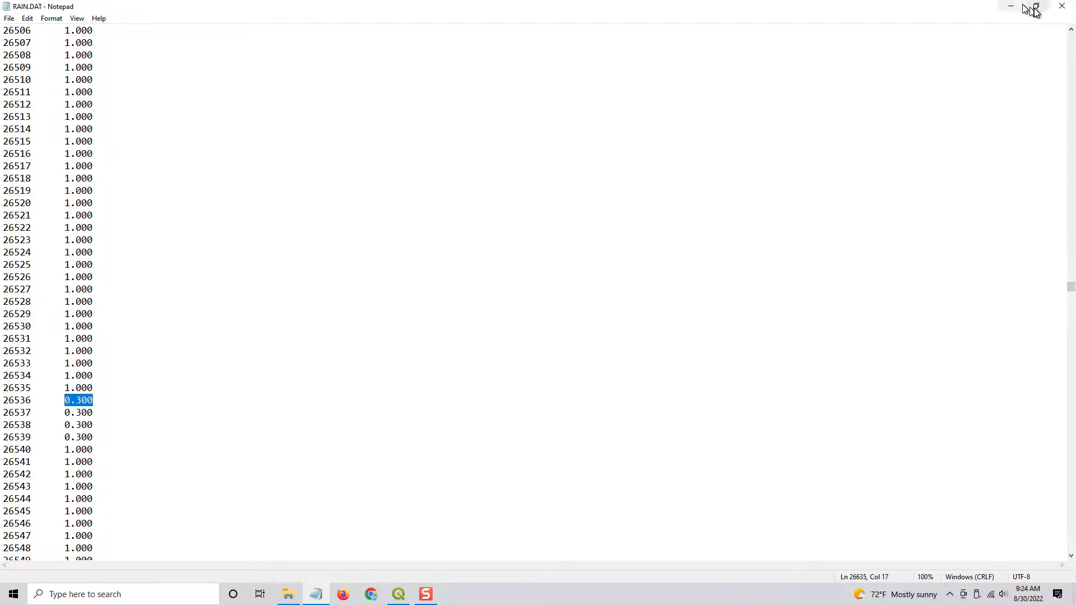
pyautogui.click(1061, 6)
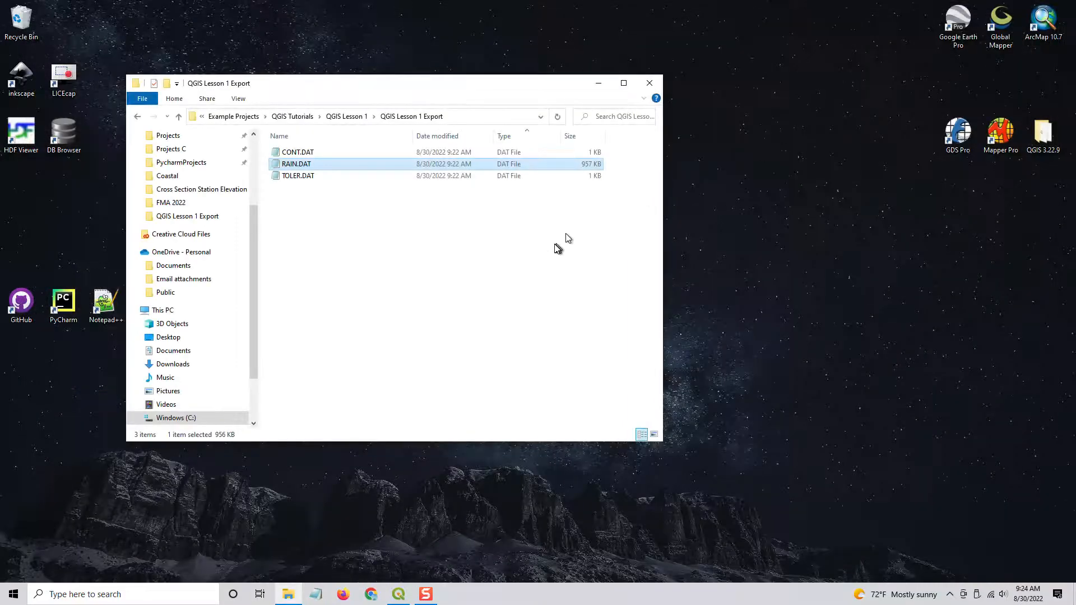
# - Switch back to QGIS, show the Rasterized layer again with the whole domain in view, and make it the active layer
pyautogui.click(401, 592)
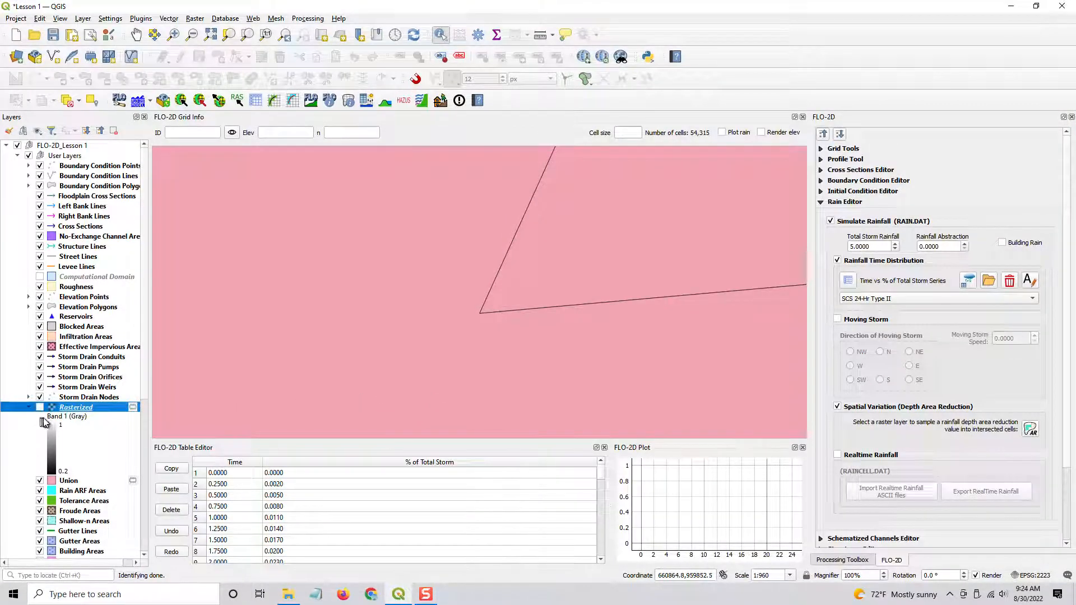
pyautogui.click(64, 481)
pyautogui.rightClick(68, 483)
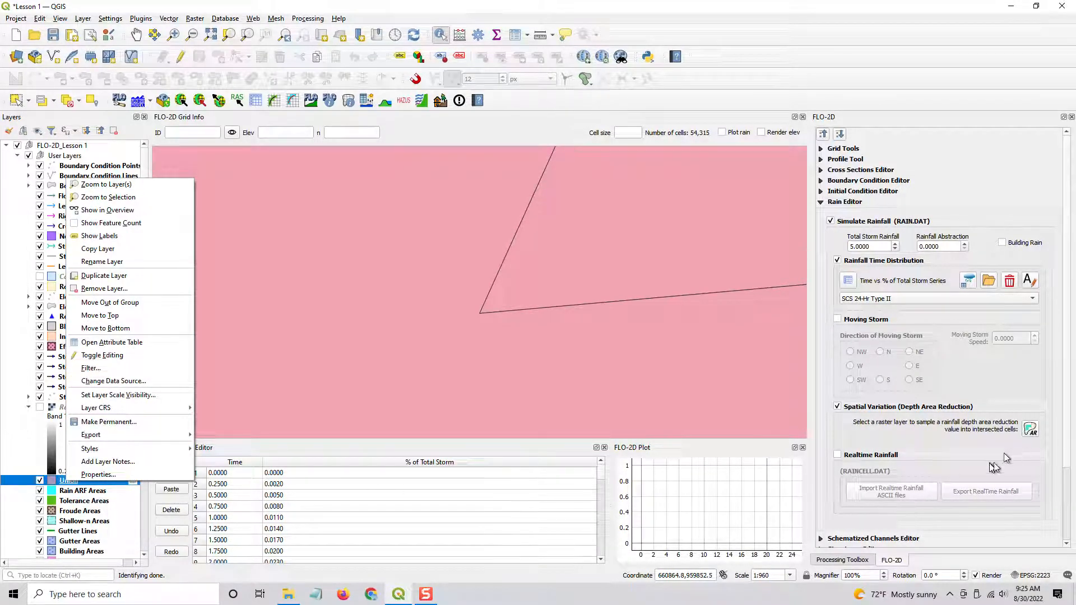
pyautogui.click(40, 407)
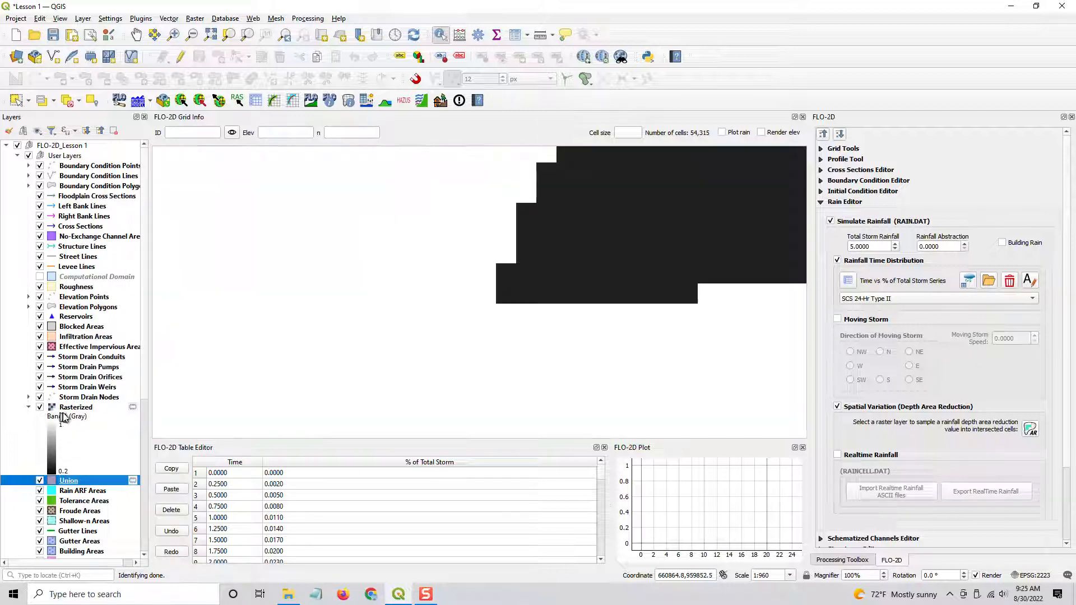
pyautogui.scroll(-4, 445, 334)
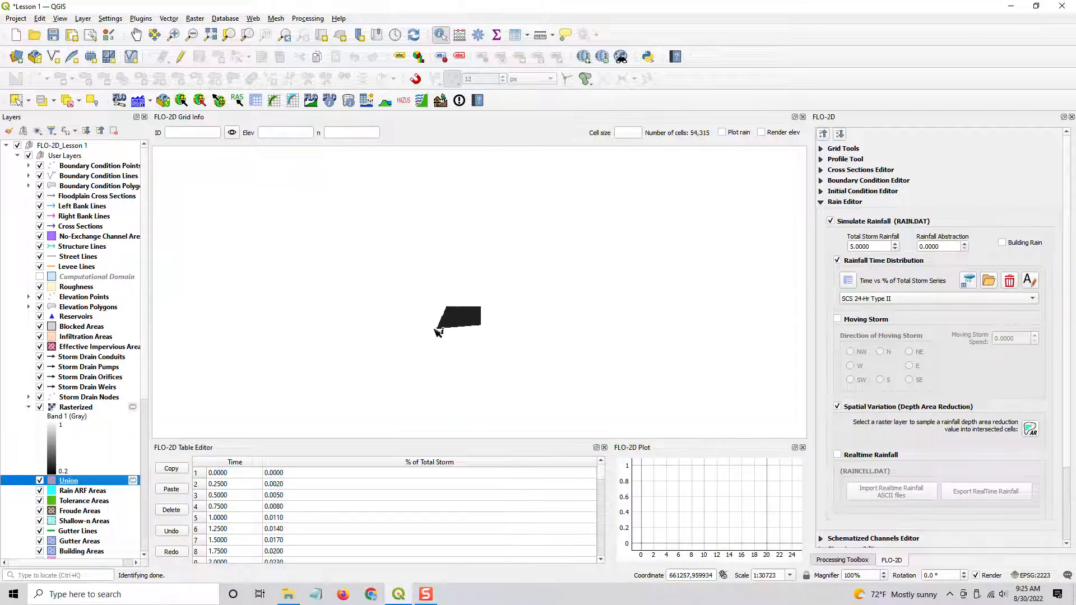
pyautogui.click(1030, 429)
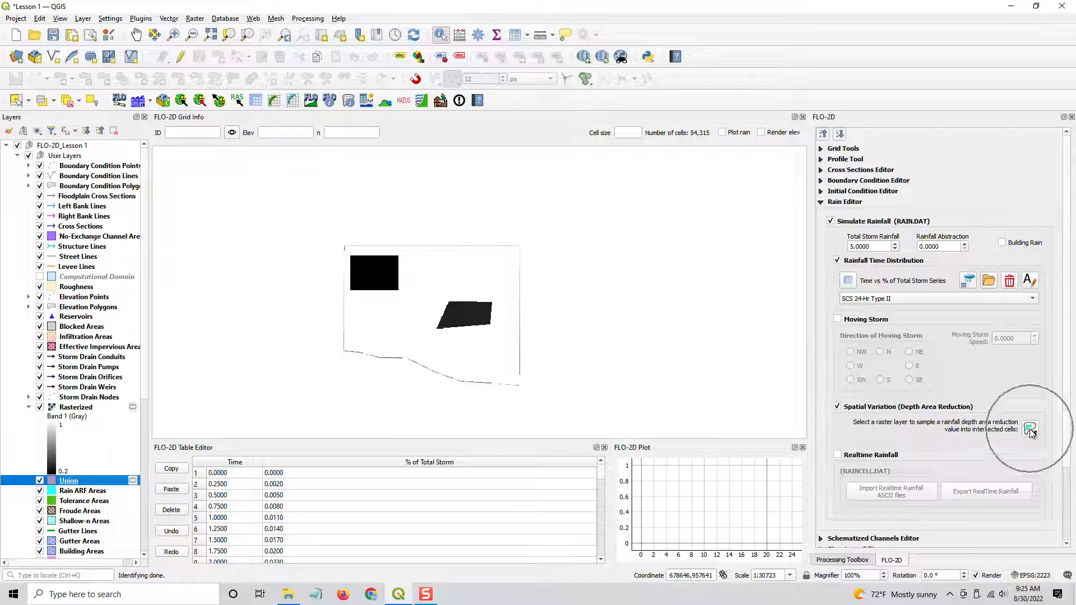
pyautogui.click(386, 277)
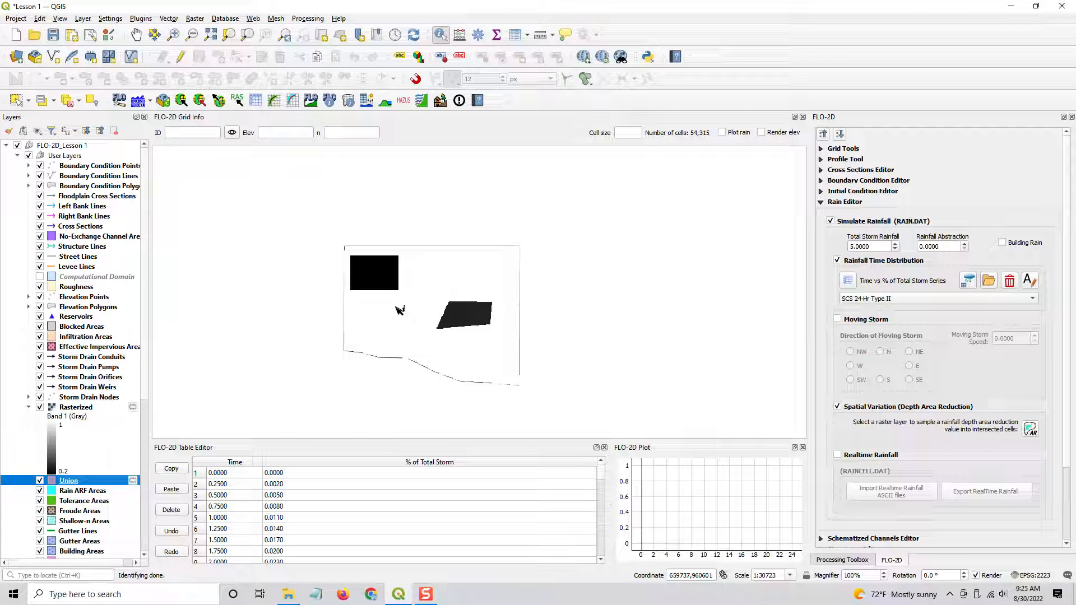
pyautogui.click(65, 410)
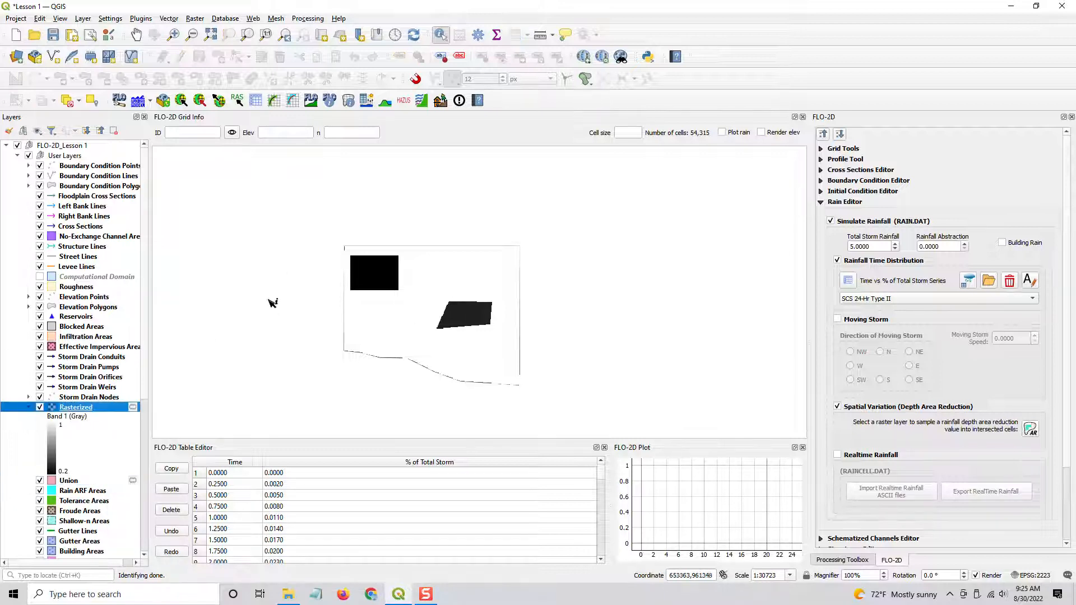